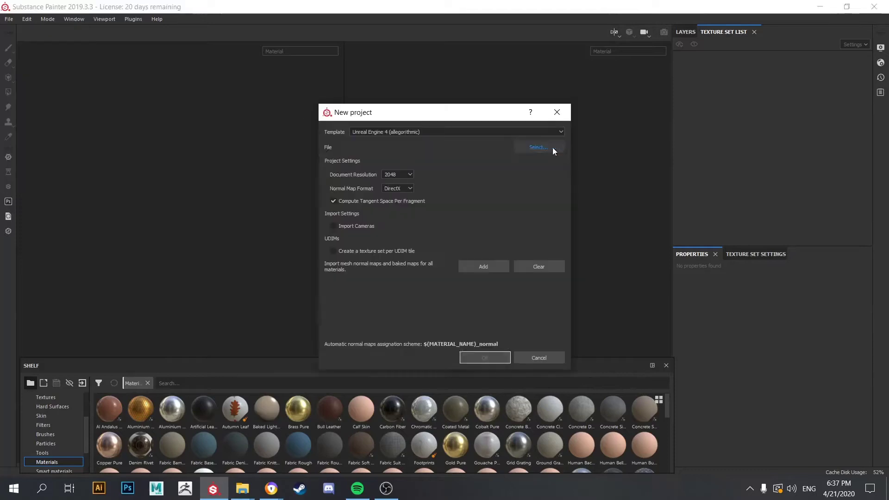
Create a new project from the low-poly cloth mesh Lowpoly_Corpse.fbx in the tutorials folder.
click(552, 147)
click(531, 113)
double_click(389, 245)
double_click(378, 171)
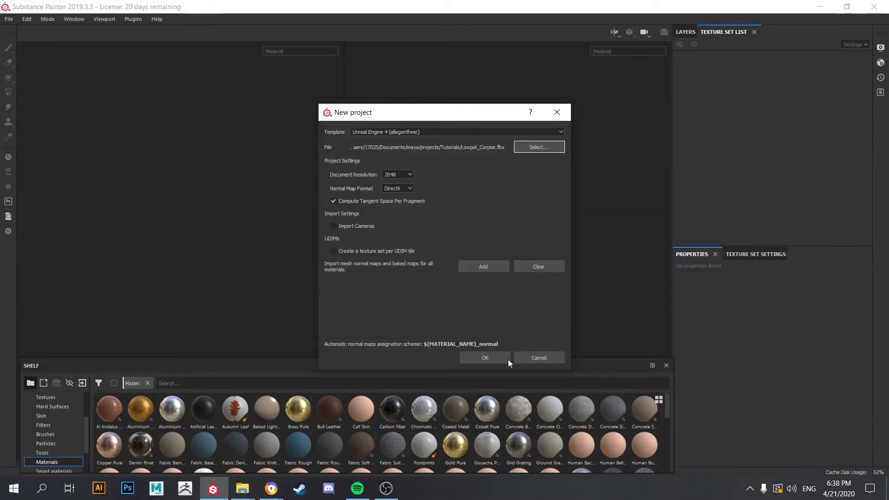
click(508, 362)
Bake all mesh maps using the high-poly cloth as the high definition mesh.
click(835, 393)
click(431, 178)
double_click(431, 179)
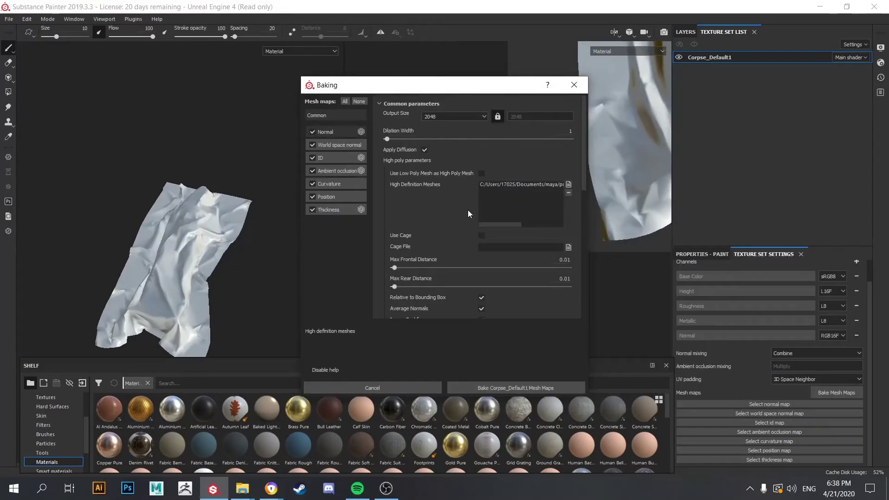
click(535, 310)
click(508, 291)
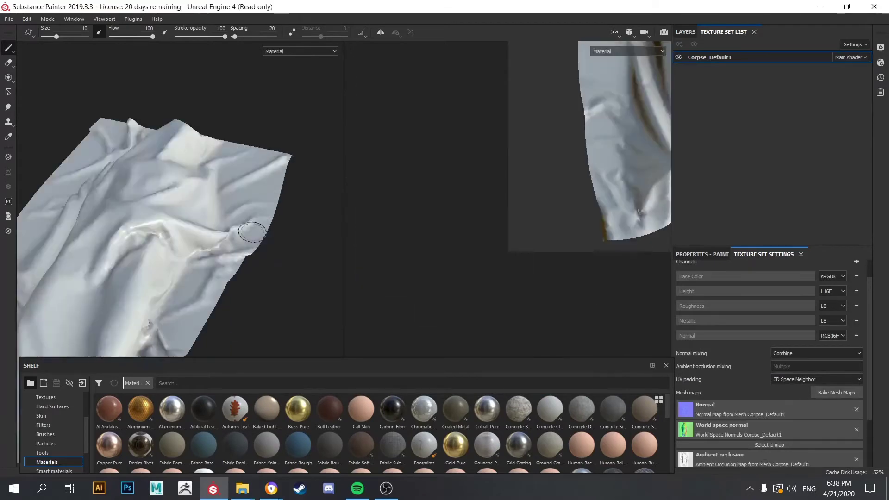
alt+drag(185, 231, 240, 213)
click(147, 383)
text(b)
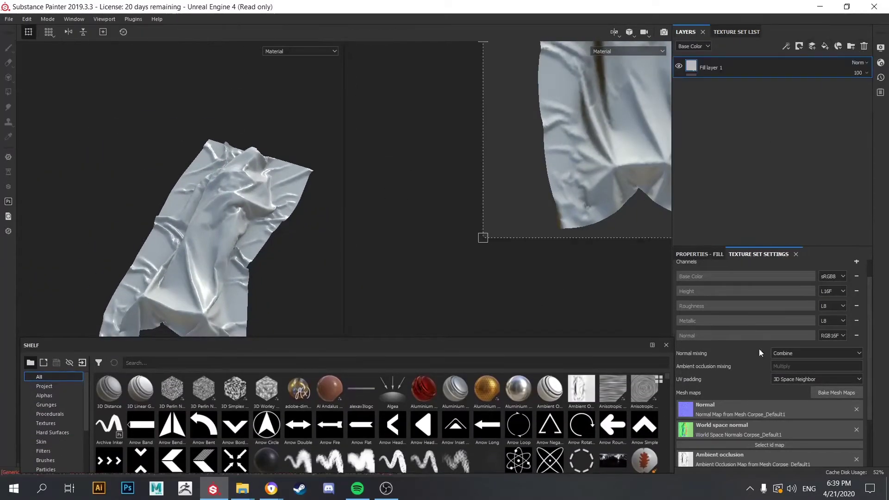
Use the baked ambient occlusion map as Fill layer 1's base colour with Multiply blending.
click(699, 254)
click(44, 386)
drag(109, 389, 741, 387)
key(c)
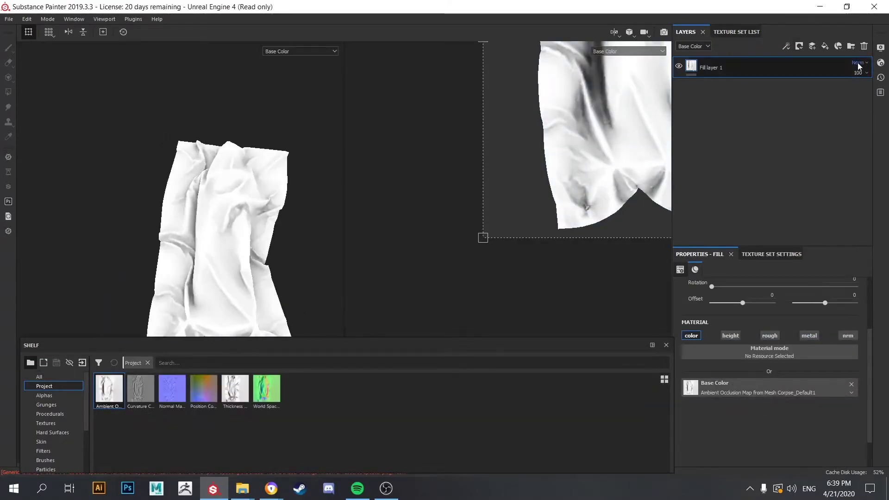
click(858, 62)
click(843, 86)
key(m)
Add the Fabric Rough material to the cloth, tinted dark green at scale 4.53.
click(39, 377)
scroll(54, 417, down, 3)
click(54, 423)
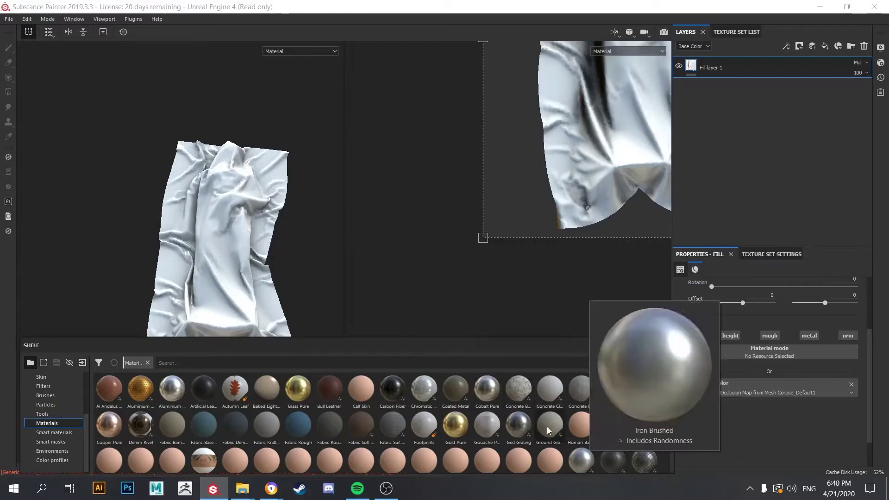
mouse_move(234, 423)
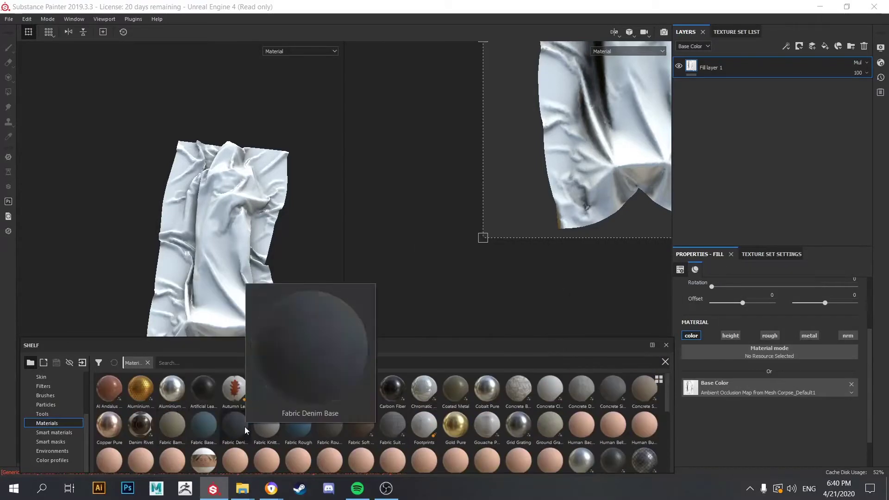
drag(298, 424, 568, 298)
scroll(752, 359, down, 5)
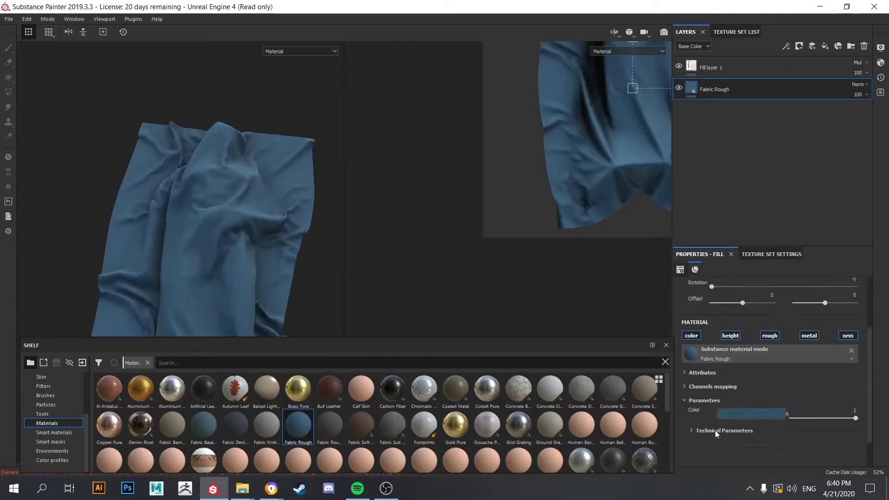
click(741, 413)
mouse_move(777, 440)
mouse_down()
mouse_move(836, 448)
mouse_move(778, 456)
mouse_up()
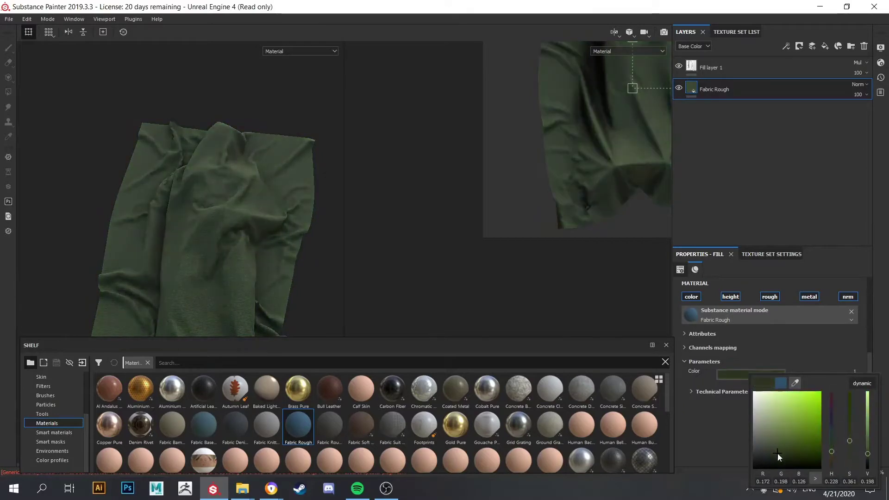
scroll(763, 359, up, 5)
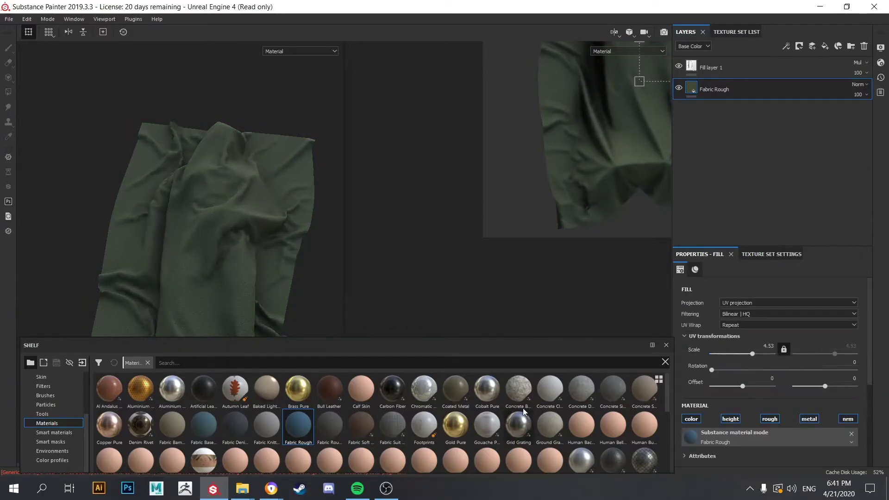
click(147, 363)
Add a dirt fill layer with a black mask filled by Grunge Dirt Thin, offsetting the pattern.
text(dirt)
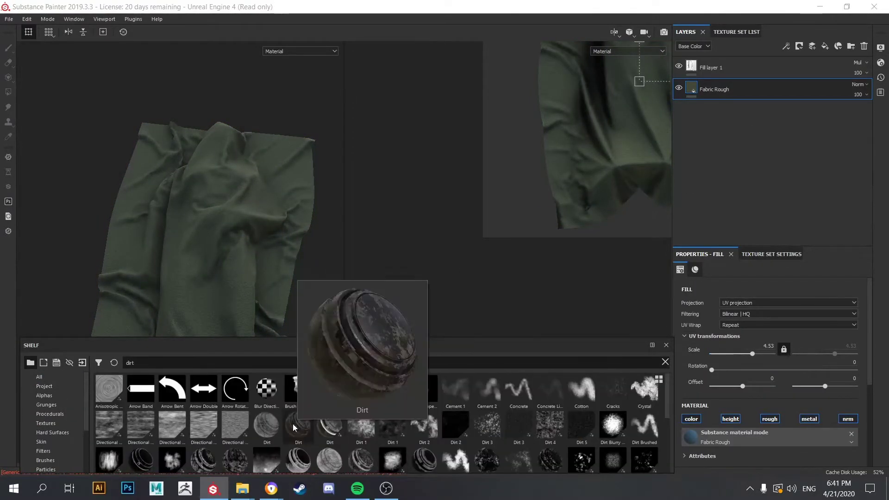
click(666, 362)
click(826, 47)
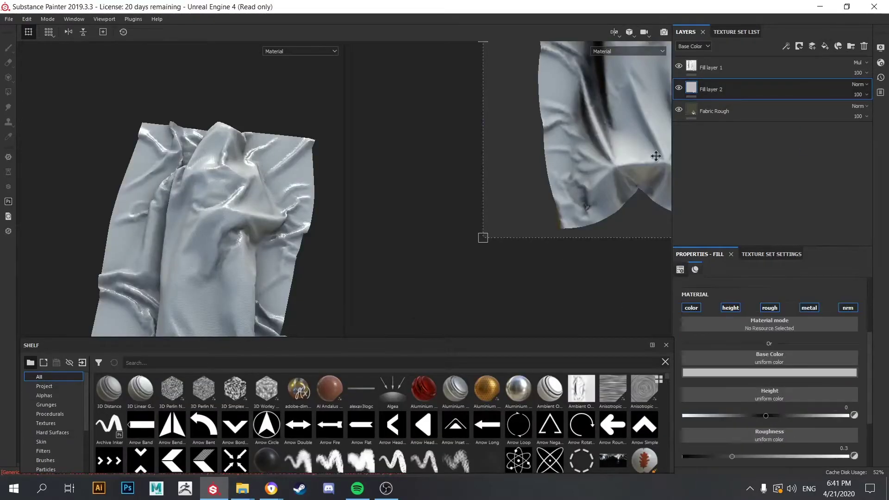
click(800, 47)
text(dirt)
click(768, 311)
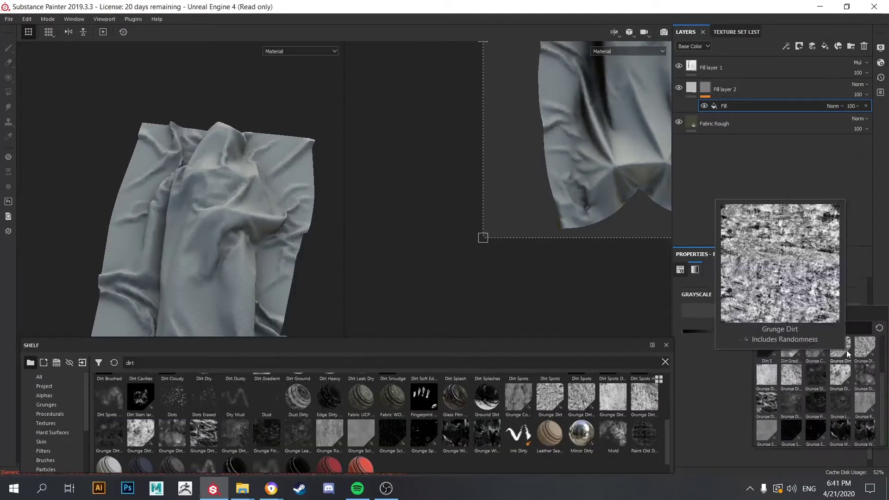
click(841, 355)
click(723, 96)
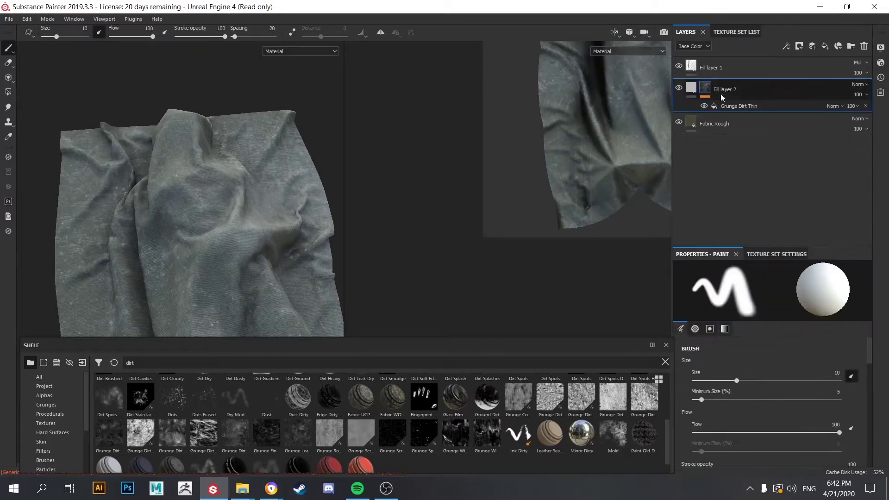
drag(766, 402, 797, 391)
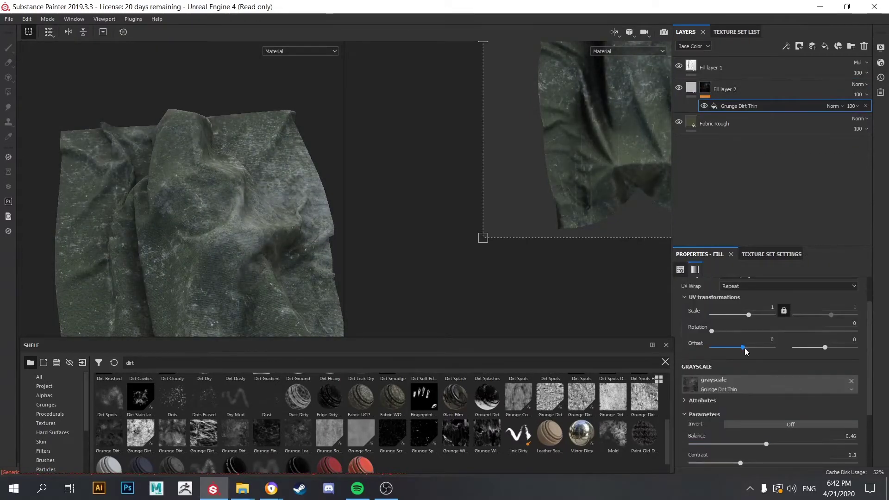
key(Delete)
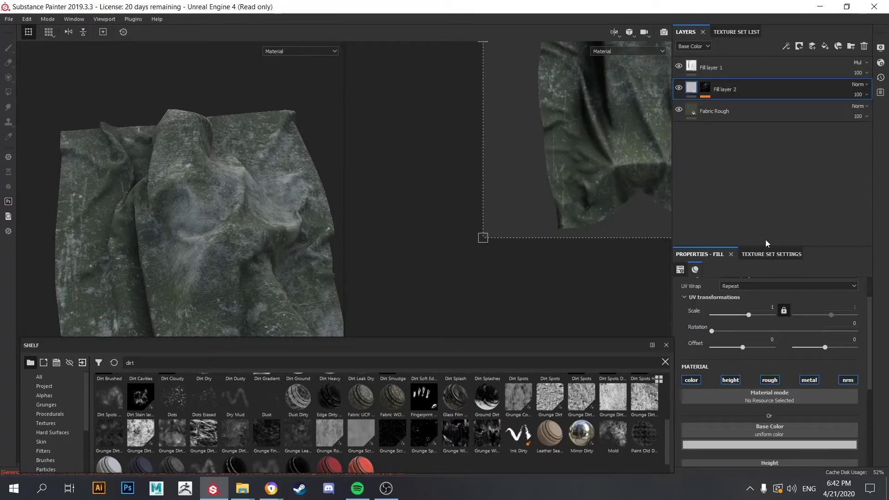
Tint the dirt layer's base colour a dark brown.
scroll(98, 152, up, 2)
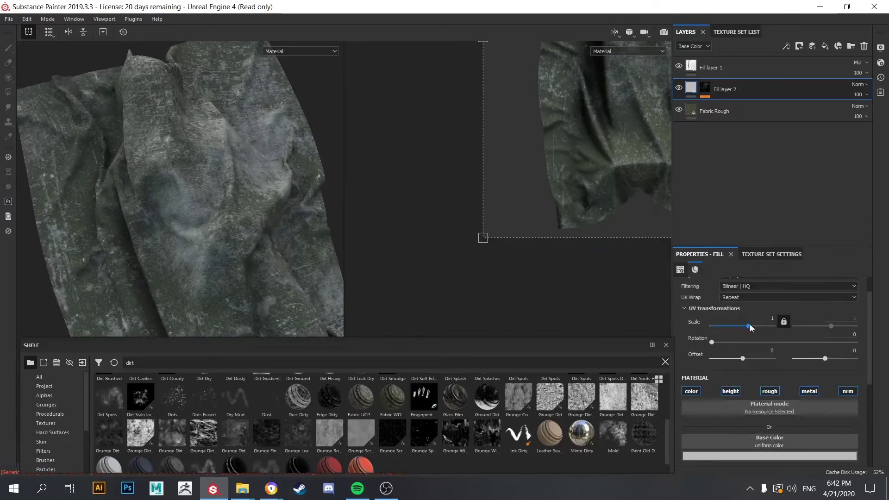
scroll(749, 324, down, 2)
click(731, 335)
scroll(763, 335, down, 1)
click(768, 373)
drag(807, 446, 806, 467)
click(780, 408)
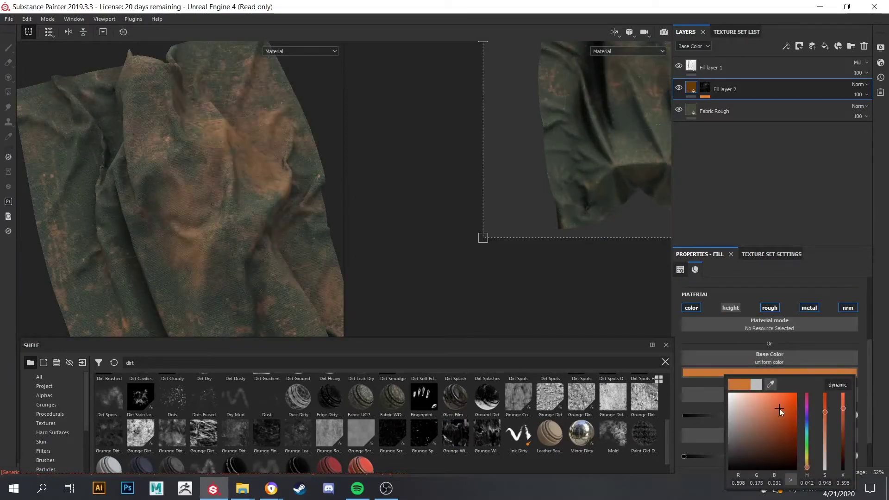
click(776, 429)
scroll(308, 218, down, 2)
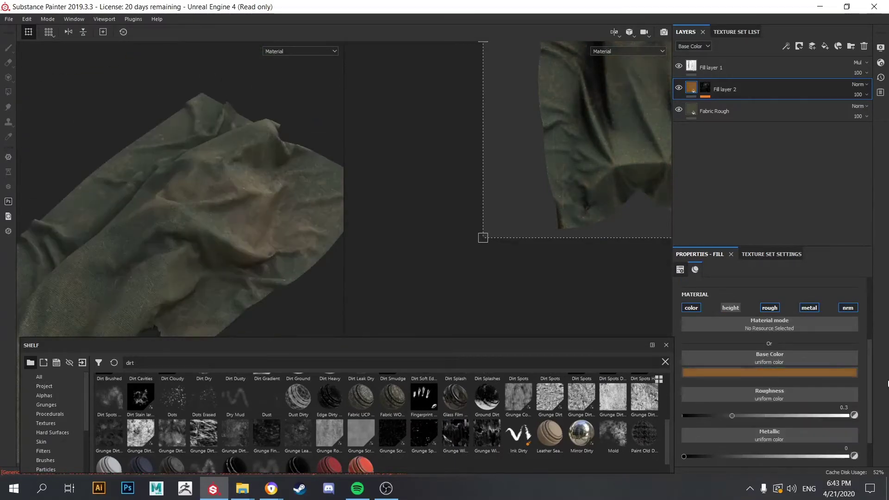
scroll(733, 373, down, 1)
Raise the dirt layer's roughness to 1, checking it in the roughness channel view.
key(c)
drag(733, 374, 848, 374)
key(c)
key(m)
Darken and saturate the dirt layer's brown base colour.
click(714, 111)
scroll(785, 426, down, 2)
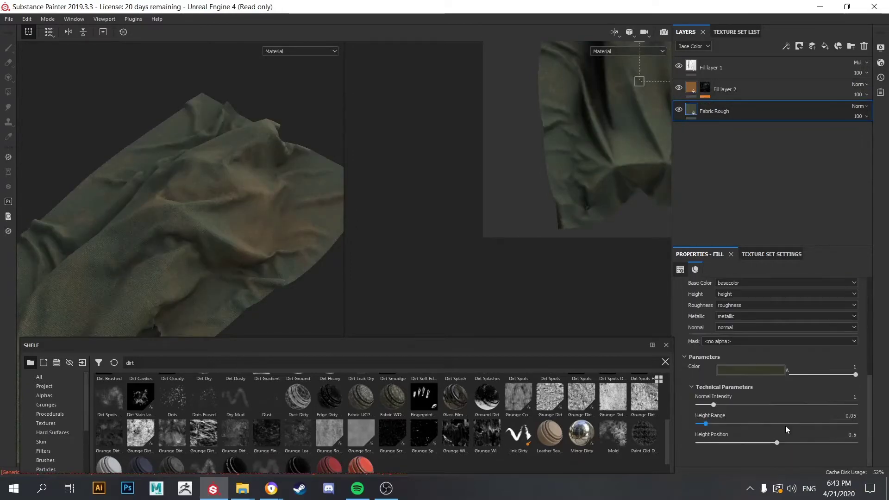
click(705, 89)
click(690, 87)
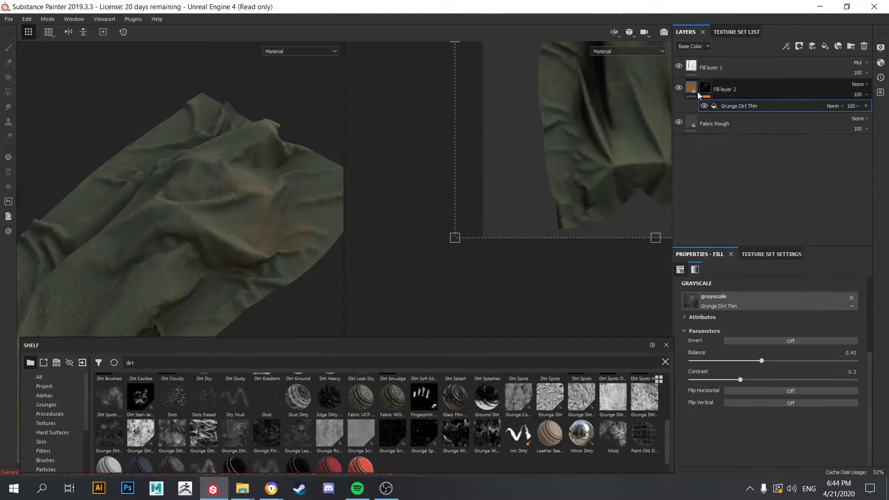
click(782, 361)
drag(785, 416, 797, 420)
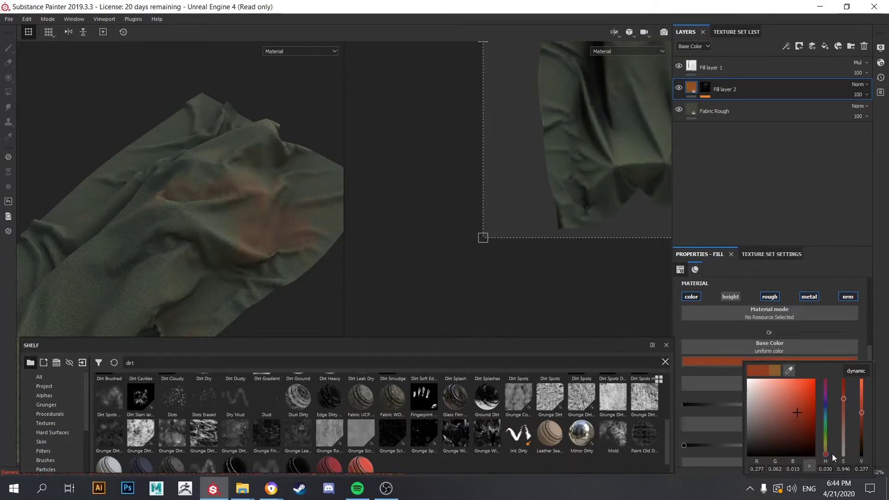
mouse_move(194, 181)
alt+mouse_down()
mouse_move(226, 174)
mouse_move(238, 155)
alt+mouse_up()
Rename the dirt layer BasicDirt_01 and duplicate it.
double_click(725, 89)
text(BasicDirt_01)
right_click(728, 89)
key(ctrl+d)
Swap the first copy's mask grunge to Grunge Concrete Dirty with a lower balance.
click(825, 46)
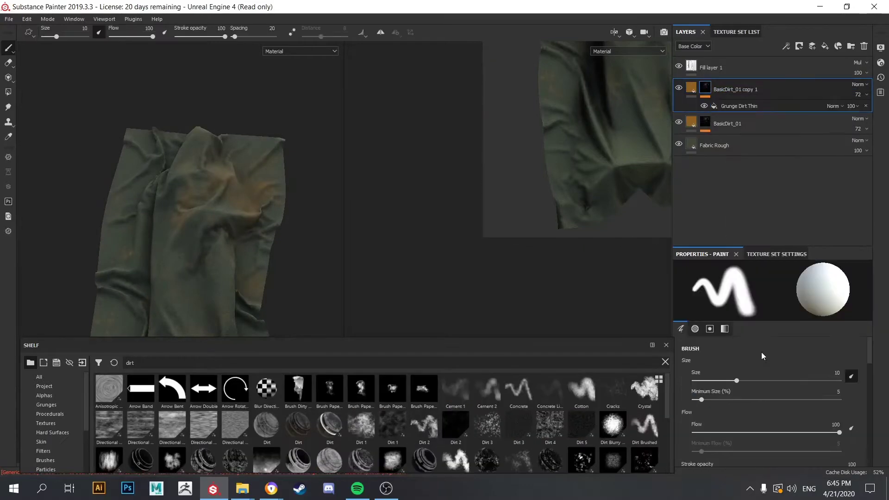
click(690, 301)
scroll(751, 377, down, 1)
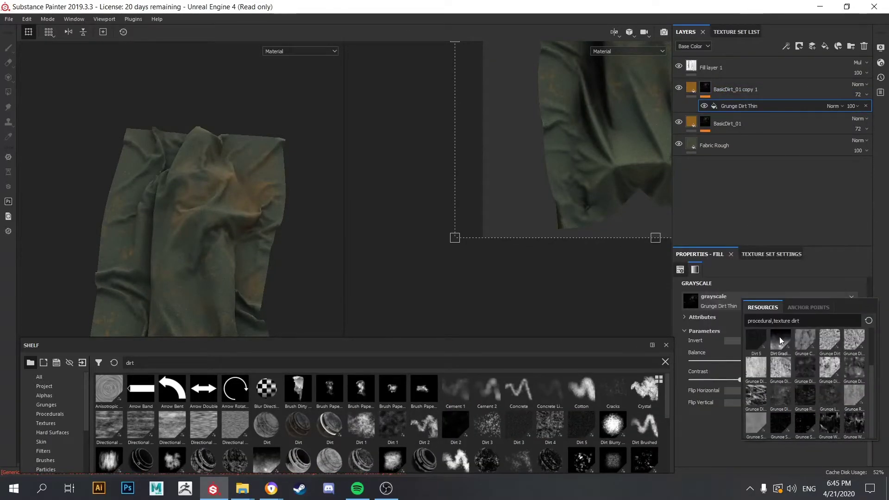
click(806, 370)
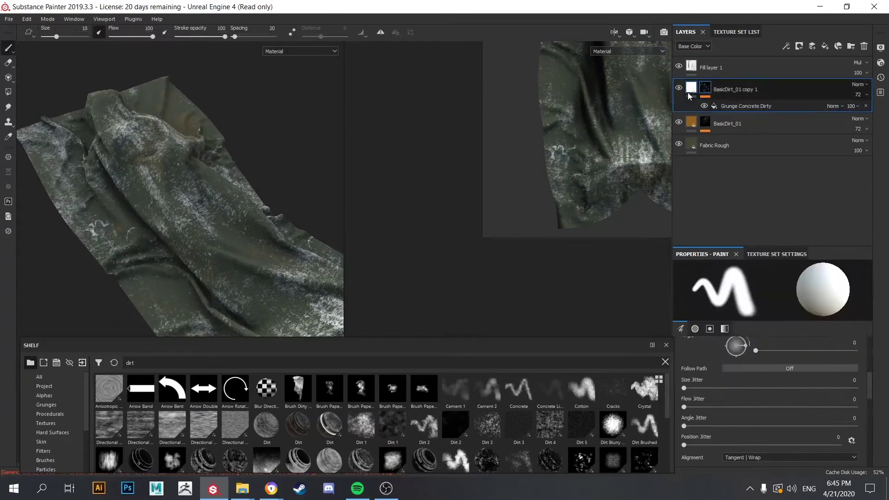
drag(751, 360, 768, 378)
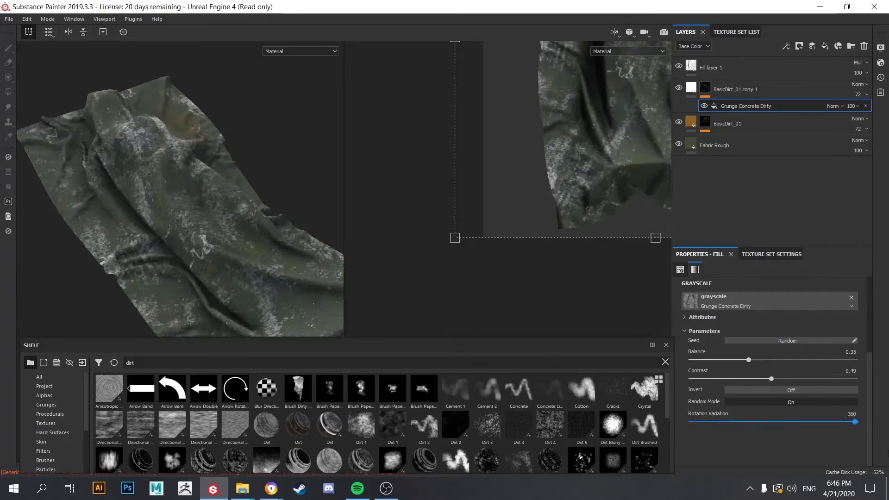
key(Delete)
click(766, 447)
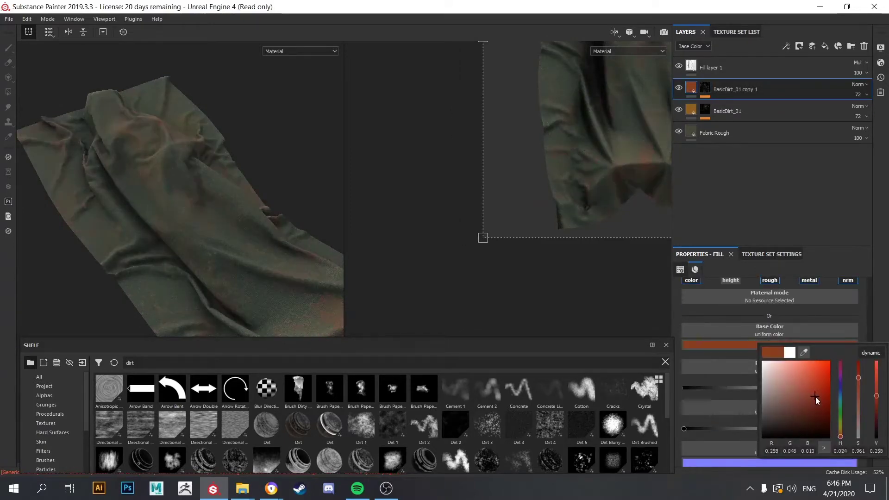
Adjust copy 1's Grunge Concrete Dirty balance, then duplicate it into BasicDirt_01 copy 2.
click(705, 109)
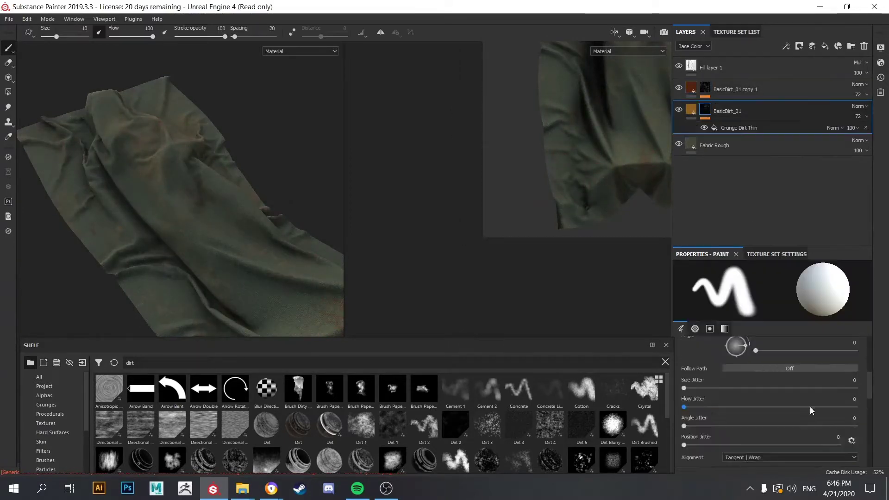
scroll(792, 344, up, 2)
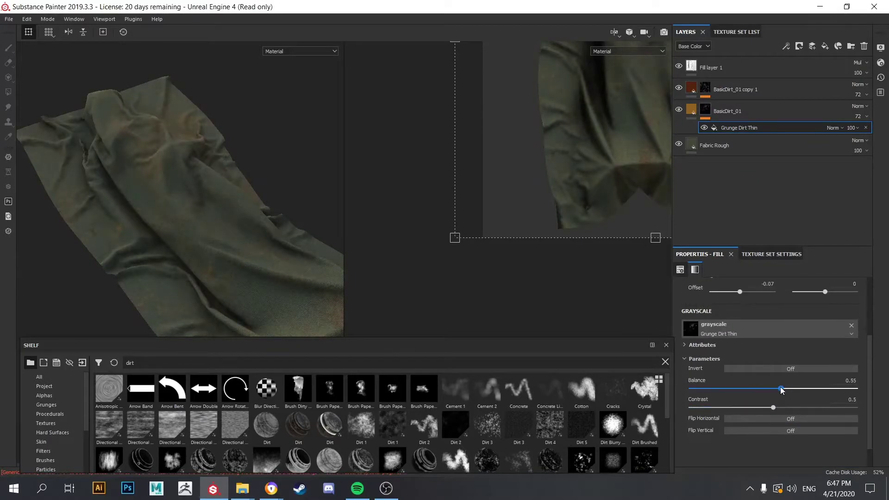
key(Delete)
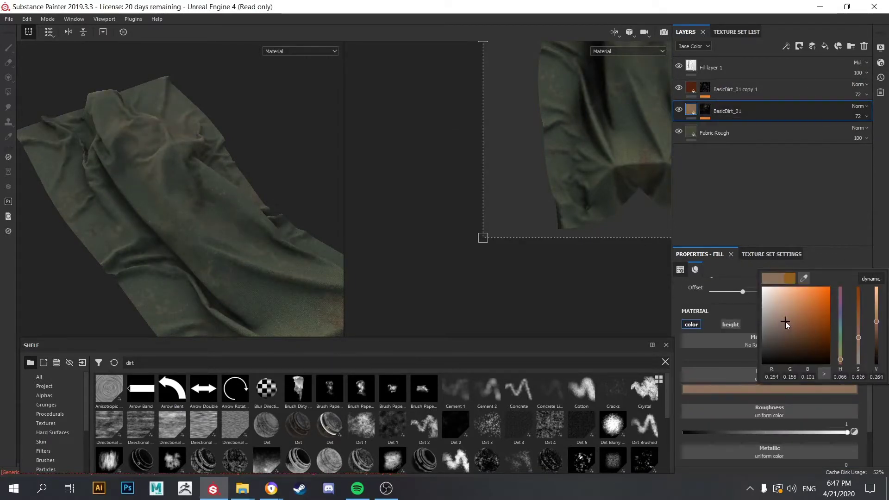
alt+drag(209, 169, 312, 159)
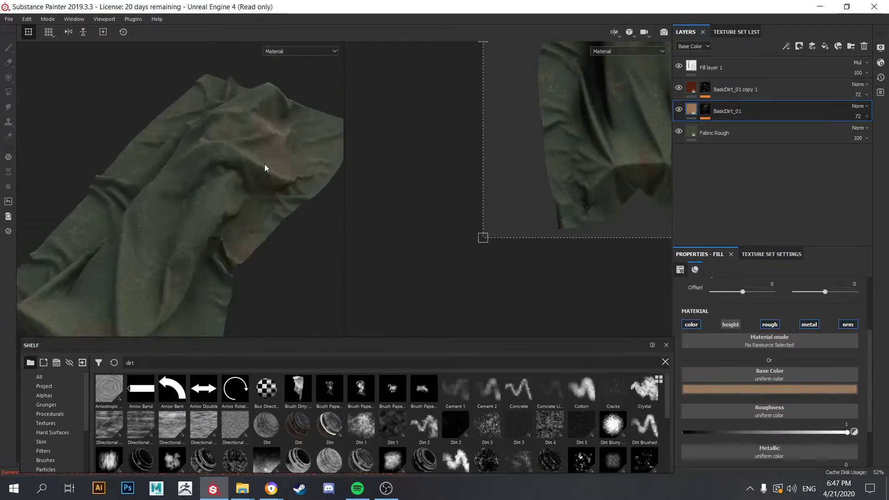
click(705, 89)
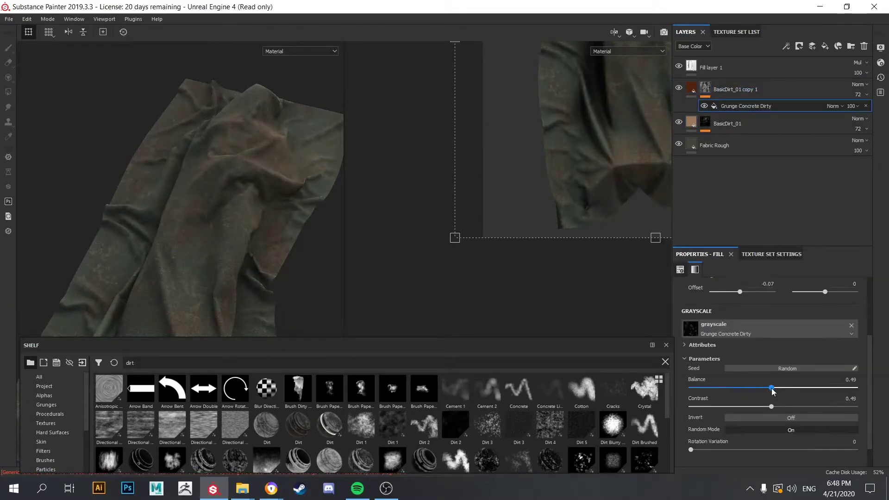
alt+drag(208, 186, 241, 176)
right_click(723, 91)
click(727, 194)
Apply the Dirt texture to copy 2's mask and browse alternative grayscale resources.
triple_click(148, 362)
text(cav)
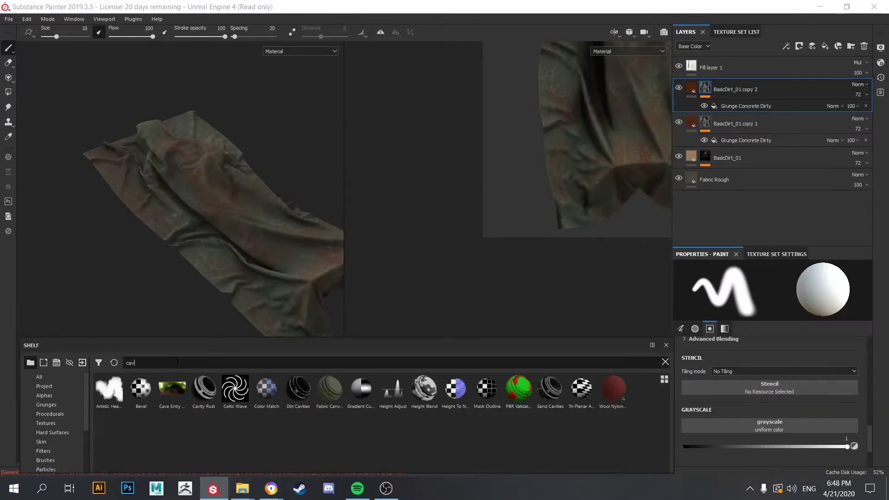
key(BackSpace)
key(BackSpace)
key(BackSpace)
text(dirt)
drag(330, 426, 741, 105)
click(692, 327)
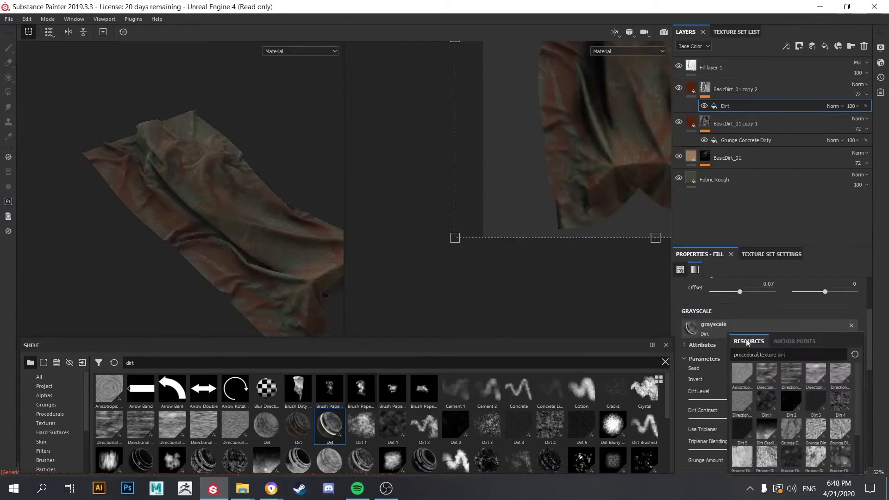
scroll(764, 417, down, 2)
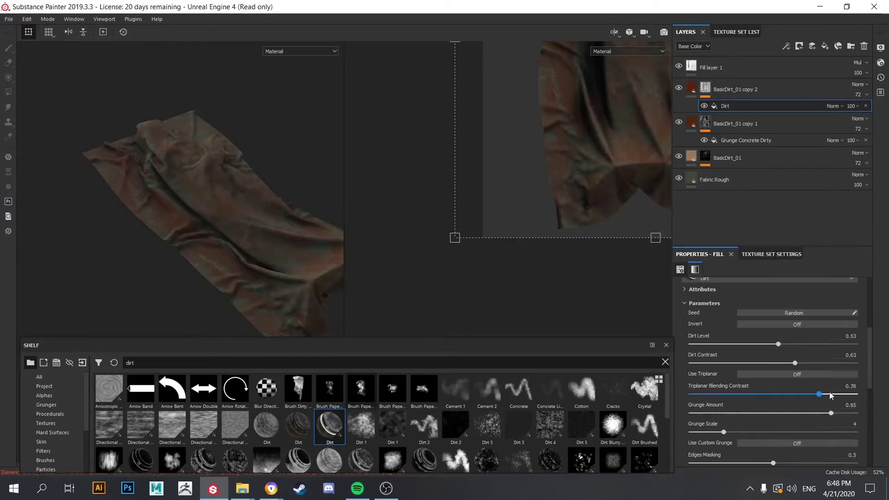
scroll(783, 380, up, 5)
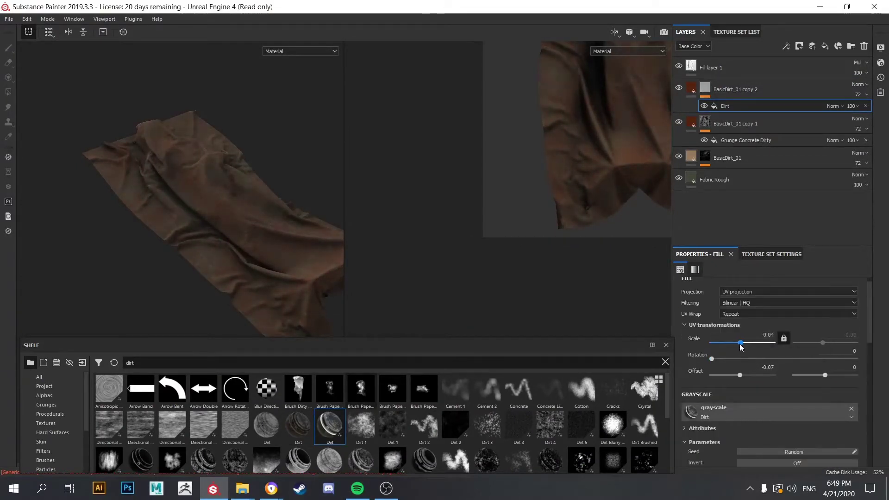
drag(741, 348, 738, 347)
Tune the Mask Editor generator's Global Balance and Contrast so dirt gathers in the folds.
text(cavi)
scroll(729, 386, down, 1)
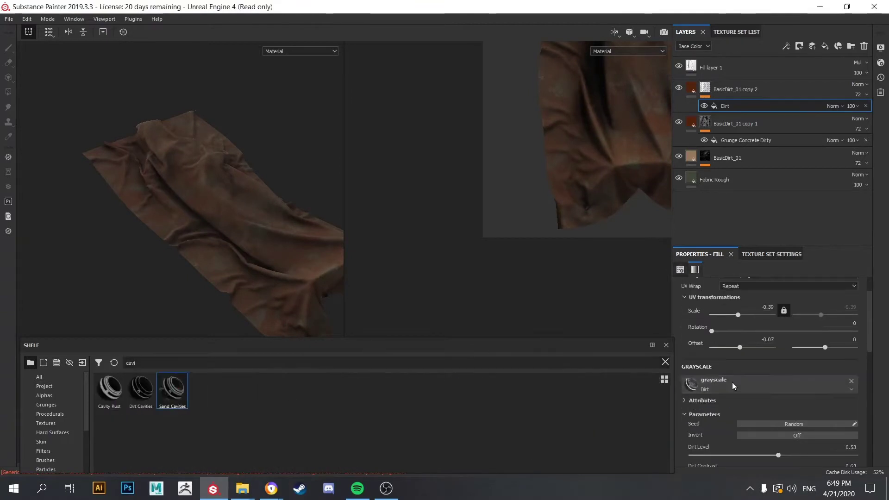
scroll(732, 386, up, 1)
click(732, 423)
key(Escape)
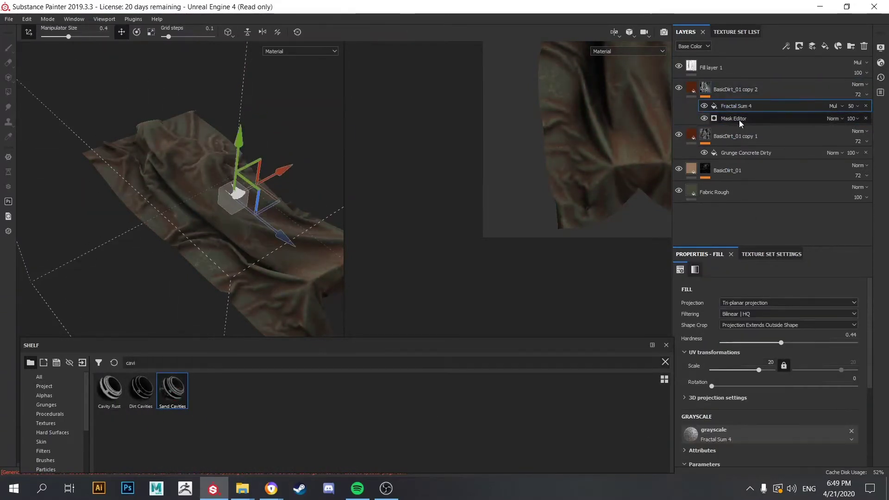
click(739, 119)
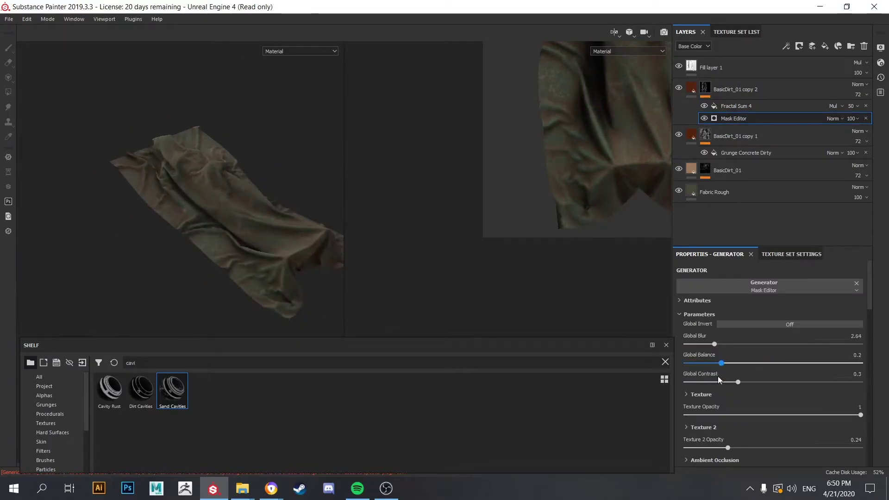
drag(738, 382, 744, 363)
scroll(741, 366, down, 2)
drag(861, 397, 768, 397)
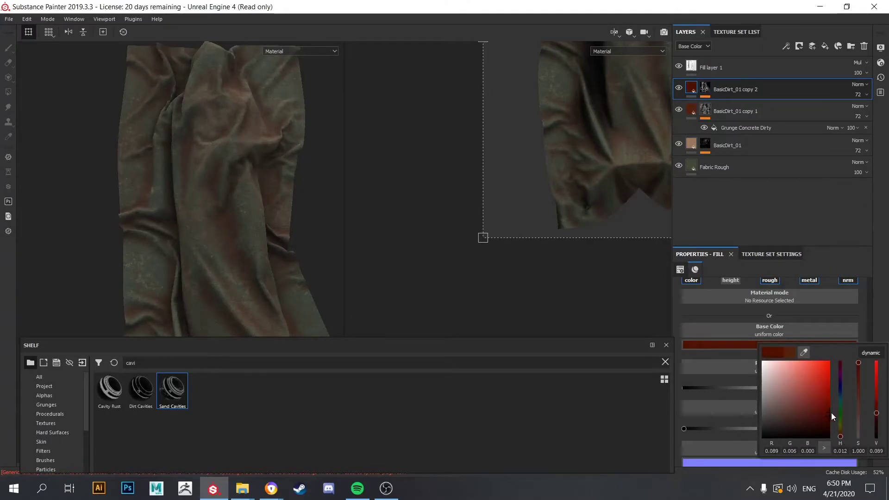
alt+drag(333, 250, 311, 256)
Set Fill layer 2's roughness to about 0.86 while viewing the roughness channel.
scroll(773, 379, down, 1)
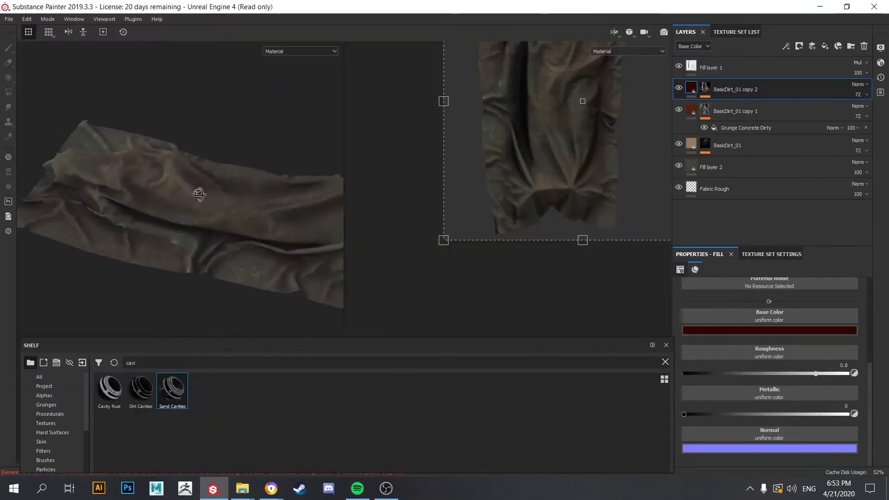
key(c)
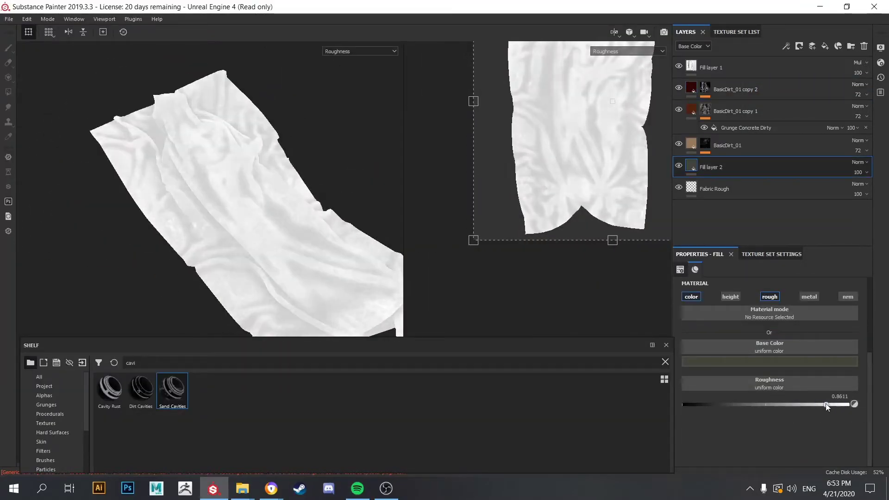
drag(798, 404, 806, 405)
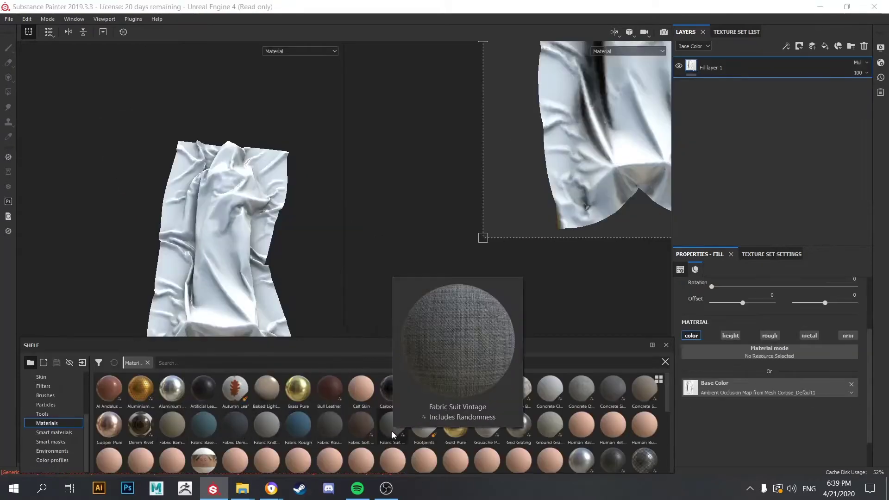
Drop Fabric Rough onto the layer stack, tinted dark olive green at scale 4.53.
scroll(459, 430, down, 2)
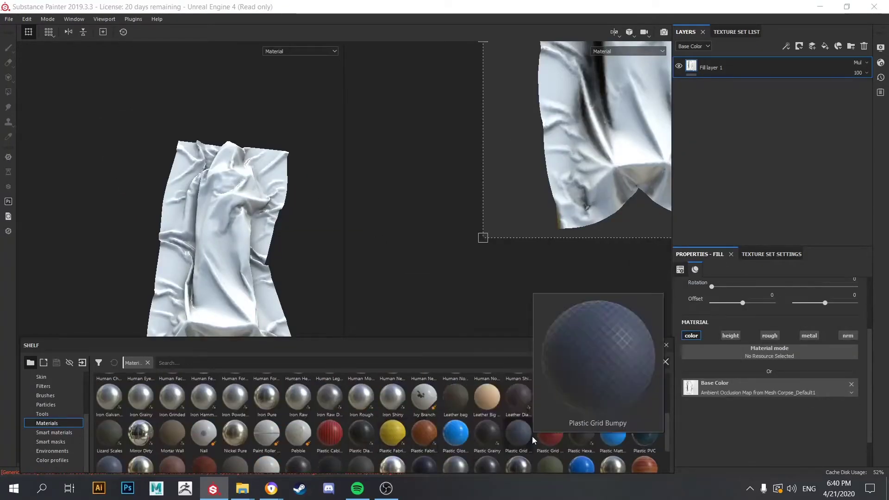
scroll(324, 430, up, 2)
drag(299, 425, 759, 111)
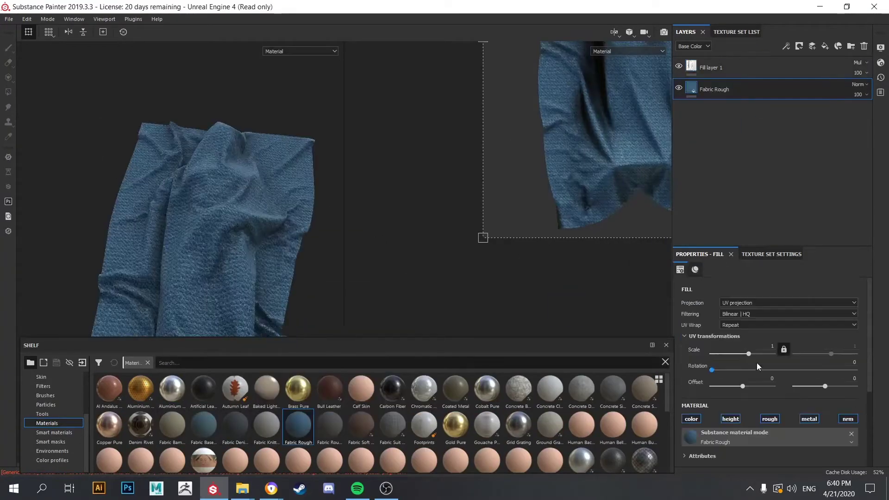
scroll(750, 364, down, 3)
click(749, 374)
click(785, 447)
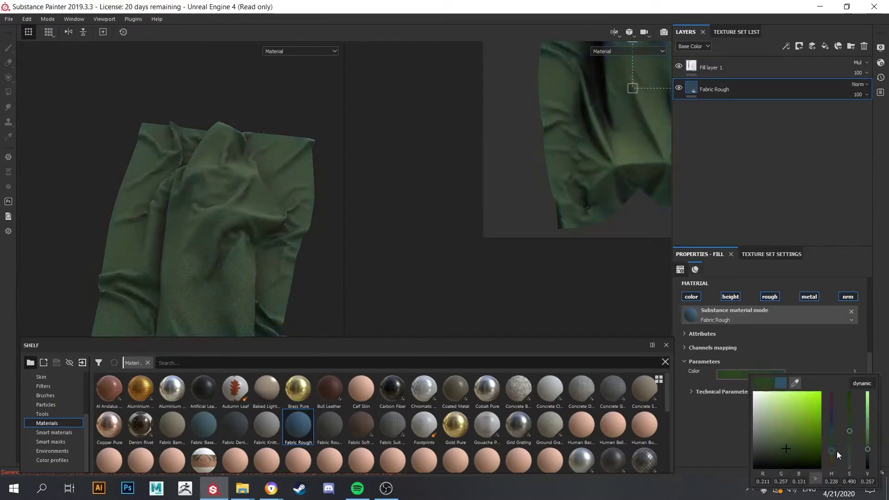
click(777, 446)
scroll(759, 366, up, 3)
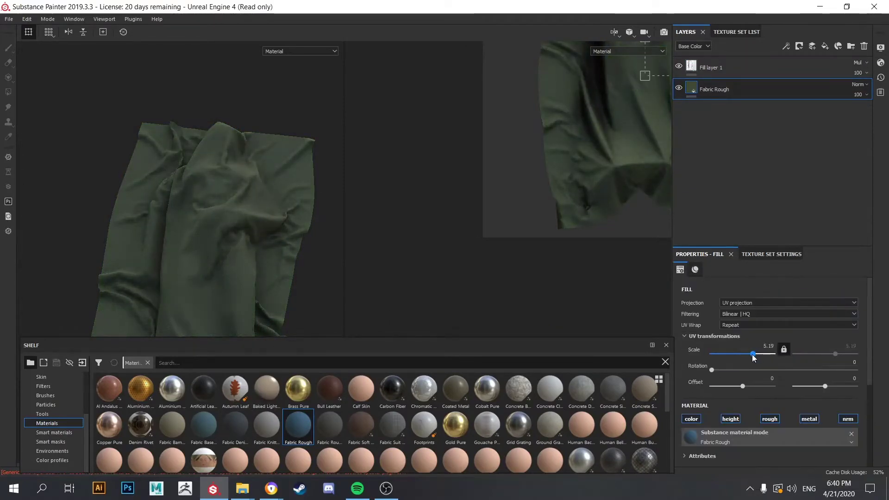
click(148, 362)
Add Fill layer 2 with a black mask filled by Grunge Dirt Thin.
click(185, 362)
text(dirt)
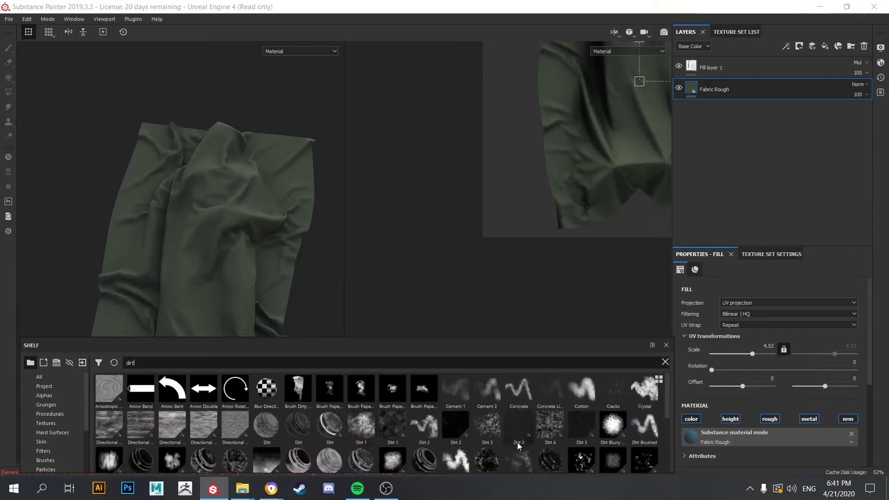
click(665, 362)
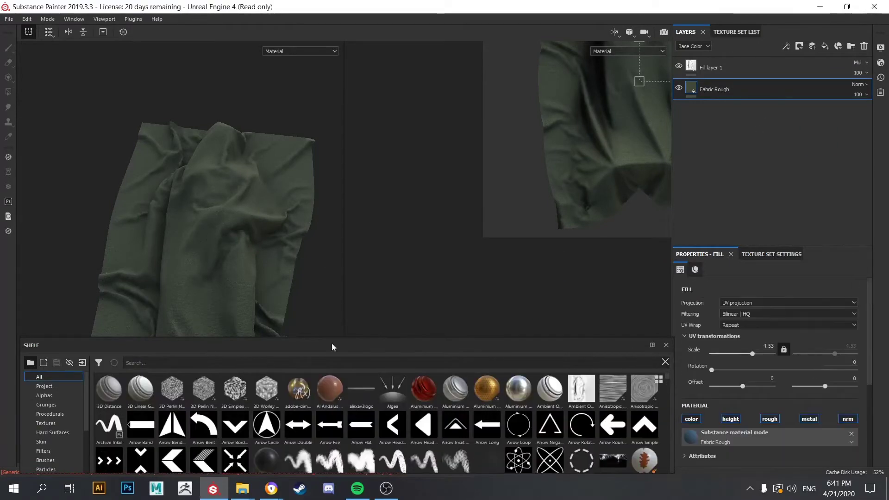
click(825, 46)
right_click(787, 91)
click(792, 411)
click(718, 310)
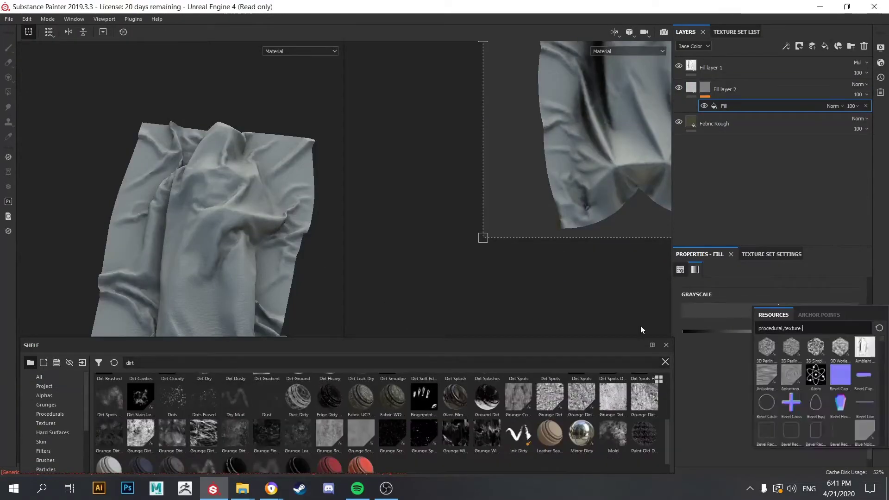
click(791, 403)
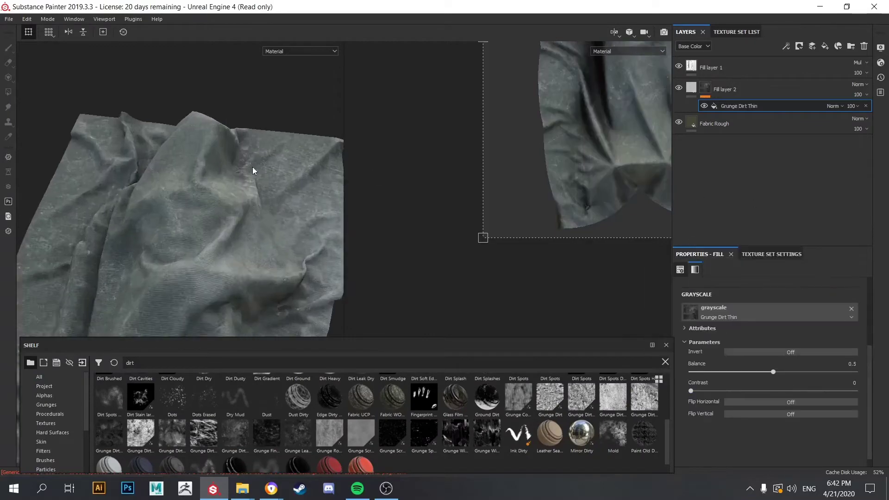
Tune the Grunge Dirt Thin mask's balance and contrast.
click(741, 89)
click(705, 88)
scroll(793, 436, down, 3)
drag(736, 406, 731, 408)
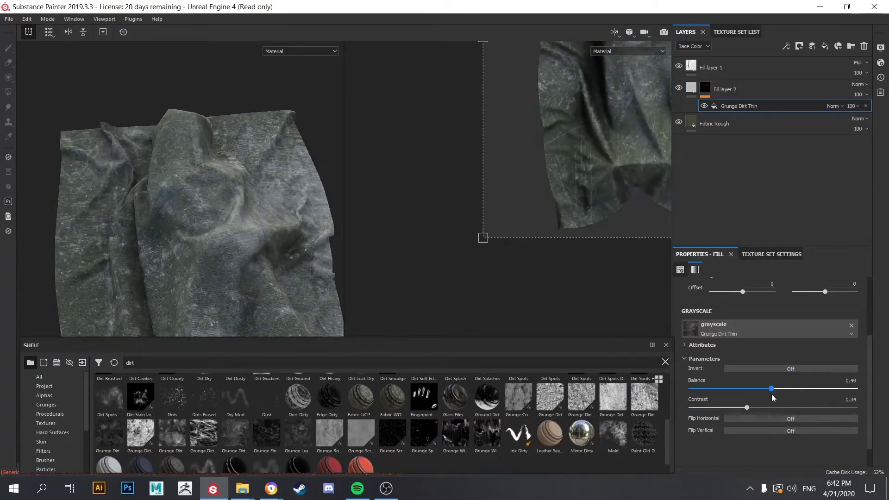
key(Delete)
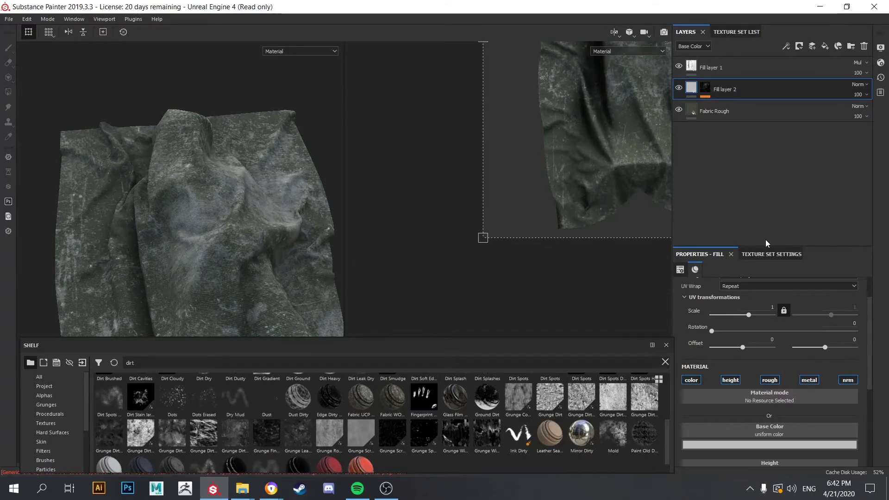
scroll(180, 185, up, 2)
Turn off the height channel on Fill layer 2 and tint its base colour brown.
scroll(737, 401, down, 2)
click(731, 335)
scroll(831, 343, down, 1)
click(788, 373)
drag(760, 440, 780, 409)
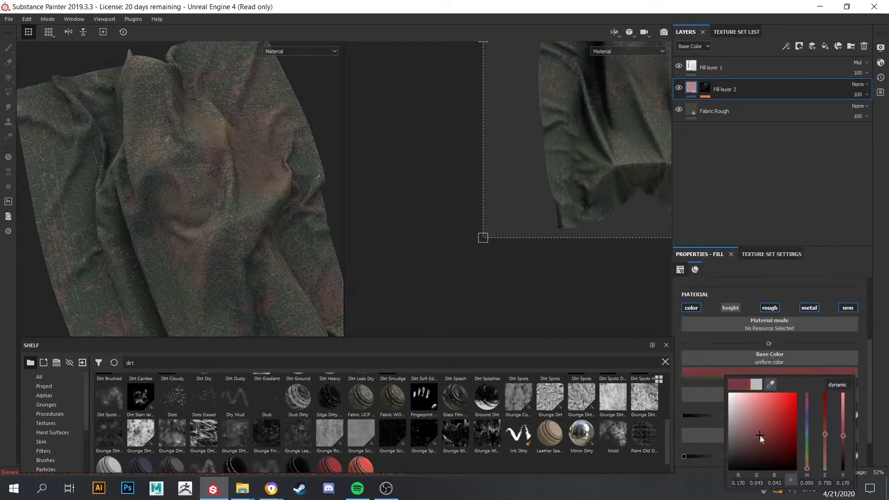
drag(807, 469, 811, 467)
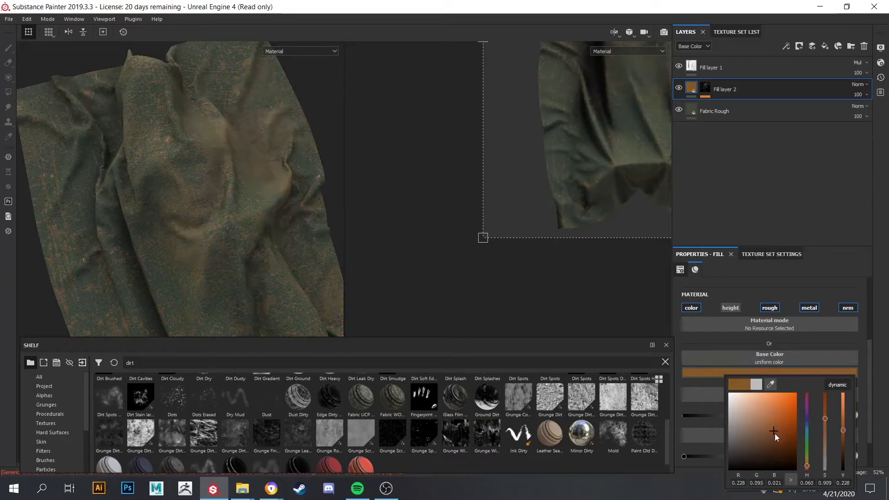
alt+drag(232, 209, 318, 222)
Raise the layer's roughness to 1, deepen the brown, and lower its opacity to 72.
scroll(760, 416, down, 2)
key(c)
key(c)
drag(778, 373, 852, 373)
key(m)
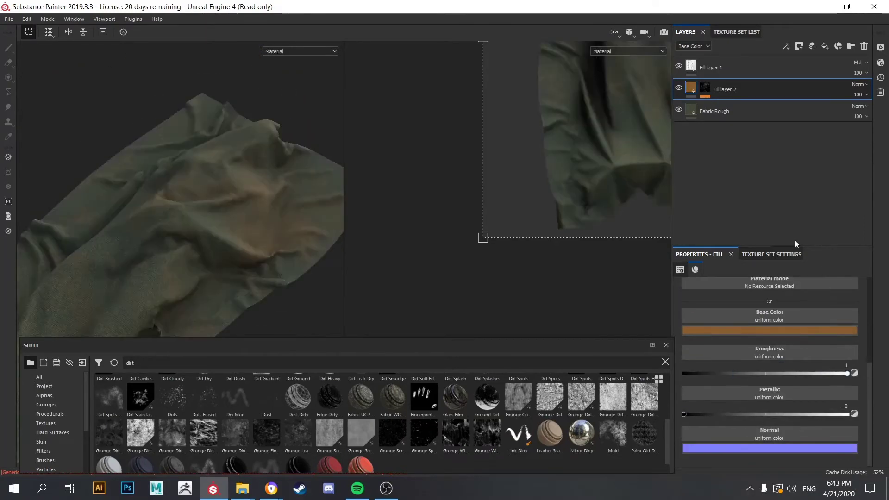
click(714, 111)
scroll(791, 374, down, 3)
click(706, 90)
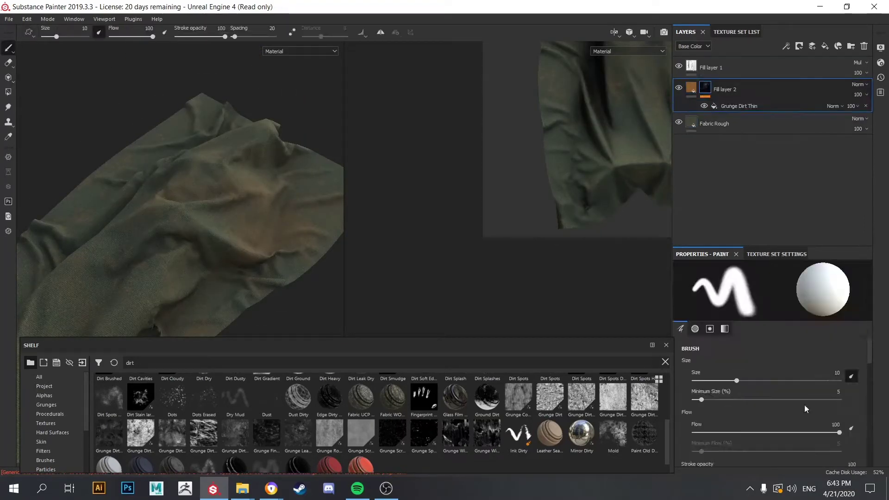
click(725, 89)
click(760, 361)
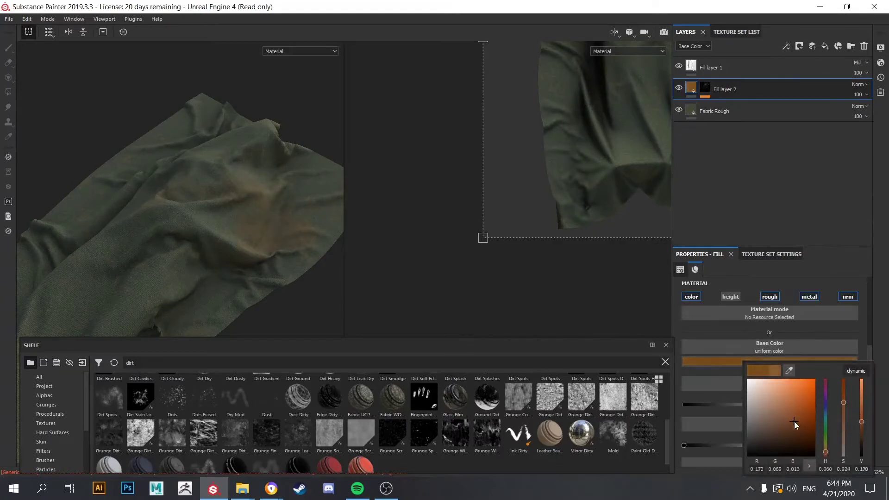
drag(771, 433, 772, 413)
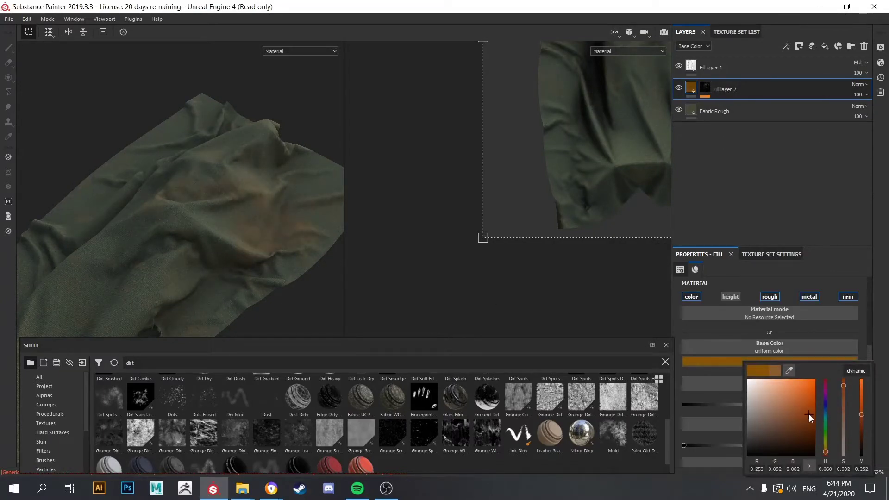
alt+drag(259, 153, 226, 97)
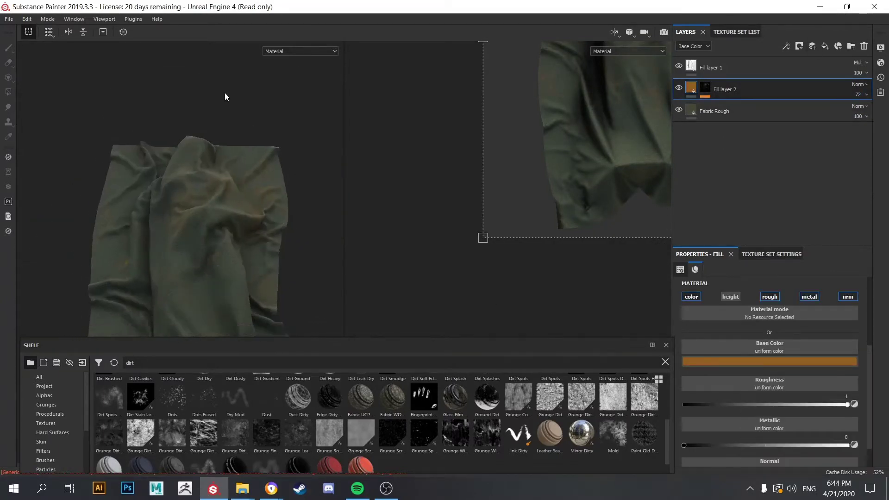
click(783, 89)
Rename the dirt layer to BasicDirt_01.
text(Dirt_01)
key(Home)
text(Basic)
key(Return)
Duplicate BasicDirt_01 and mask the copy with Grunge Concrete Dirty at a lower balance.
right_click(735, 93)
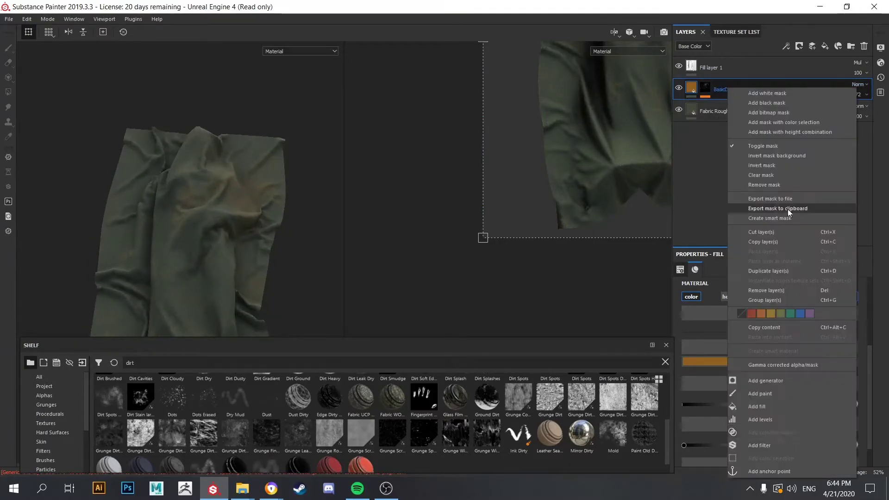
click(760, 210)
drag(614, 396, 737, 90)
click(690, 301)
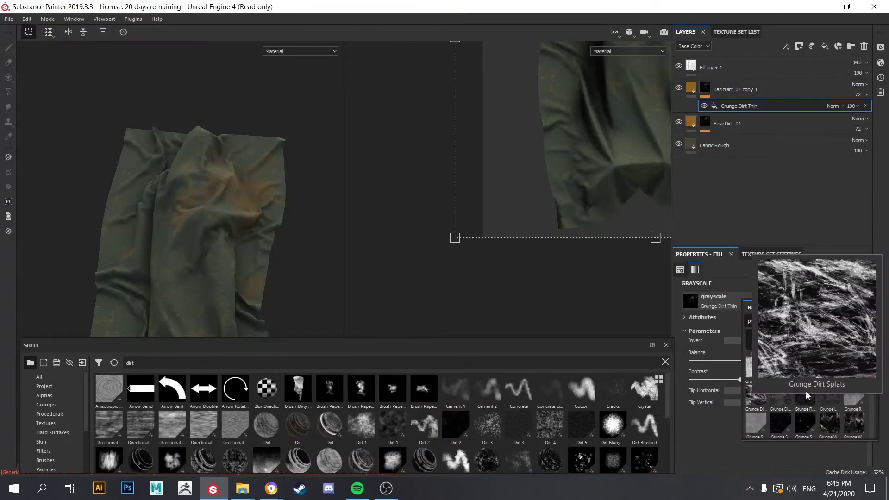
click(809, 342)
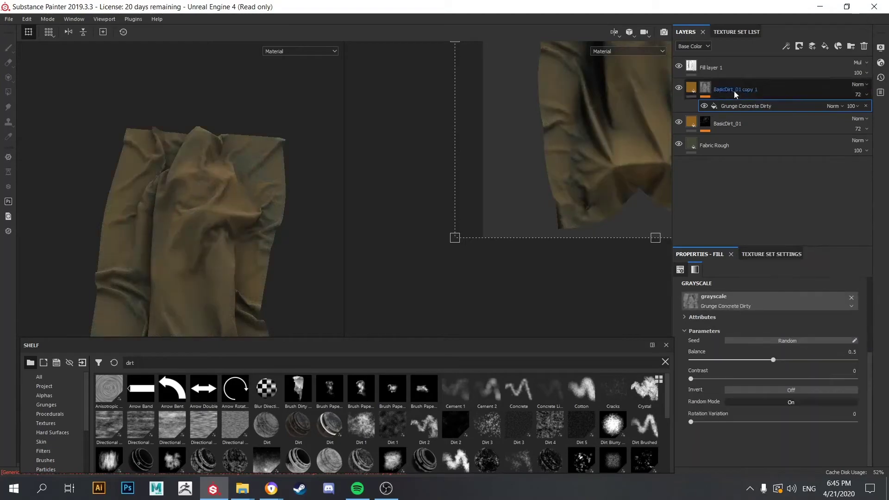
drag(806, 360, 752, 360)
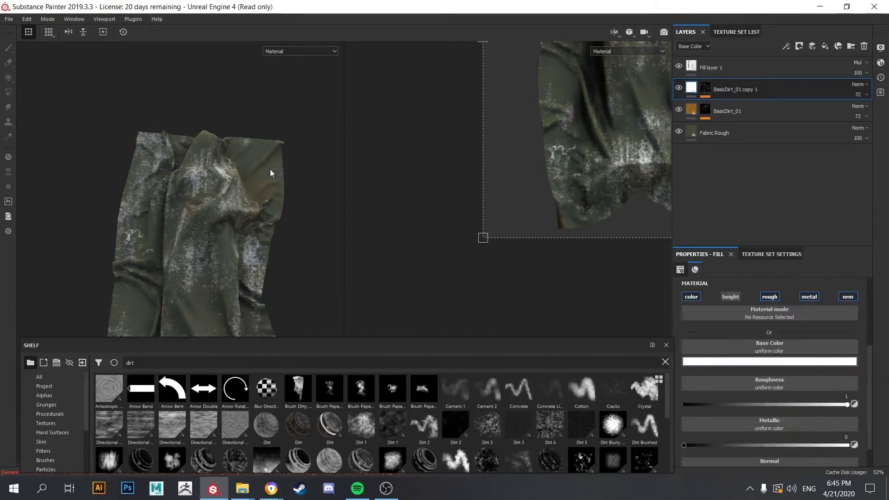
Make the copy white, set mask contrast to 0.49, and raise rotation variation.
alt+drag(271, 173, 383, 172)
click(704, 87)
drag(769, 379, 773, 381)
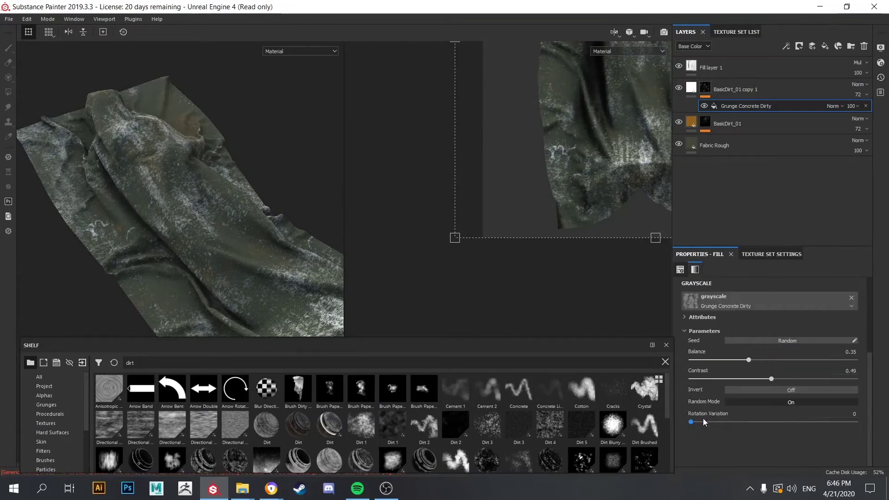
drag(703, 422, 787, 422)
click(741, 90)
click(768, 345)
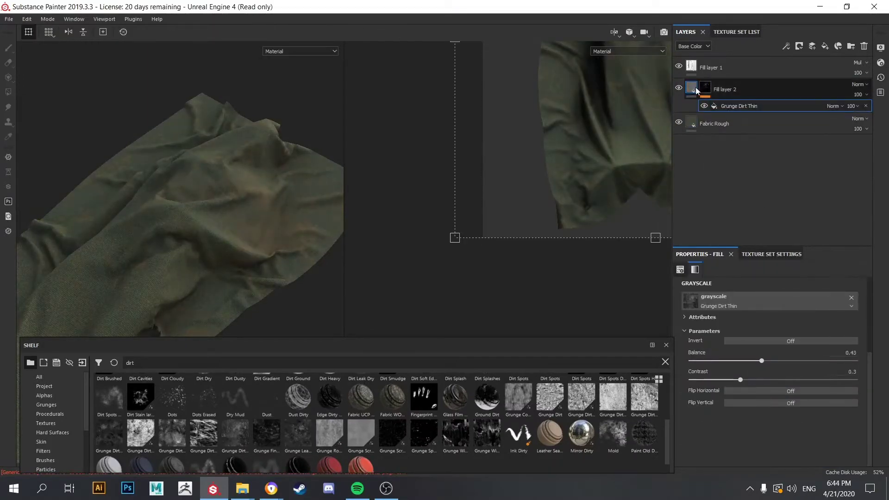
Shift the dirt colour toward a less saturated orange and duplicate the layer.
click(769, 408)
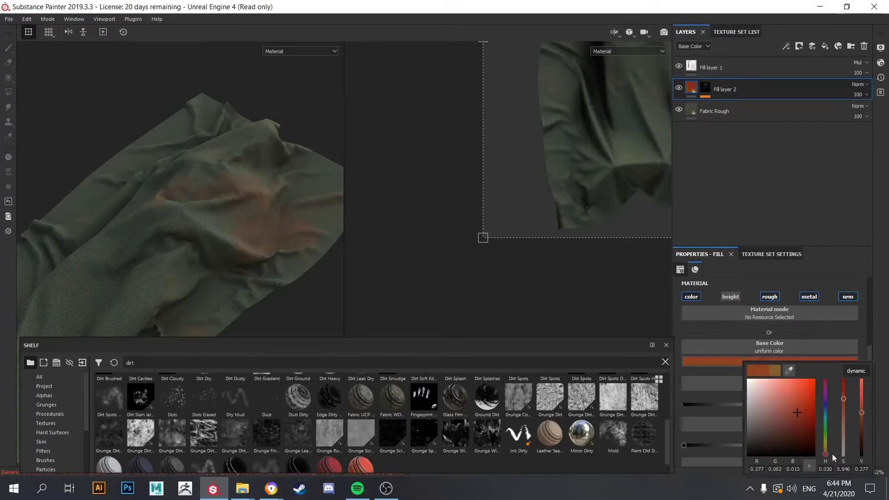
drag(832, 454, 832, 445)
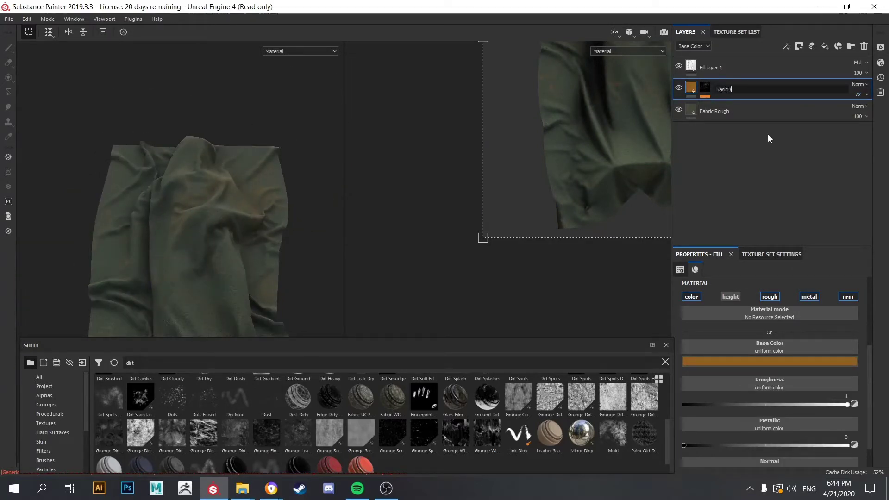
right_click(729, 89)
click(764, 271)
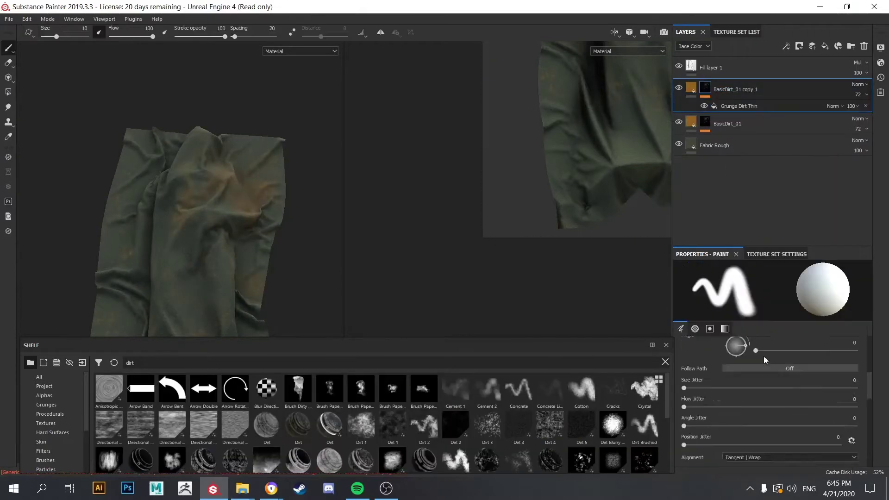
Mask the copy with Grunge Concrete Dirty, lowering balance and setting contrast to 0.49.
click(690, 300)
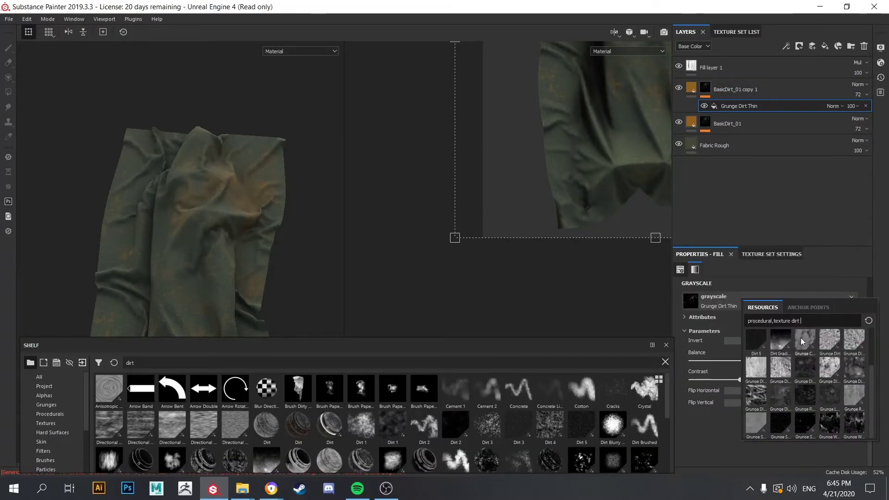
click(761, 352)
mouse_move(773, 360)
mouse_down()
mouse_move(691, 360)
mouse_move(786, 378)
mouse_up()
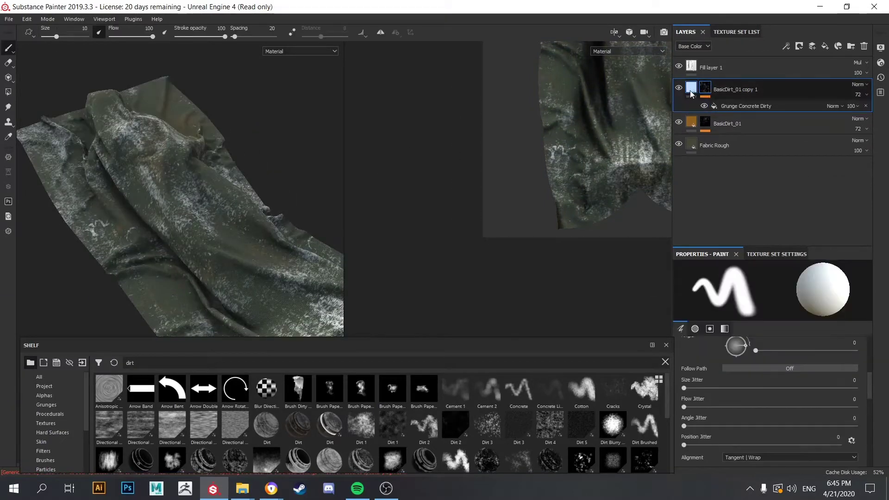
drag(746, 360, 772, 378)
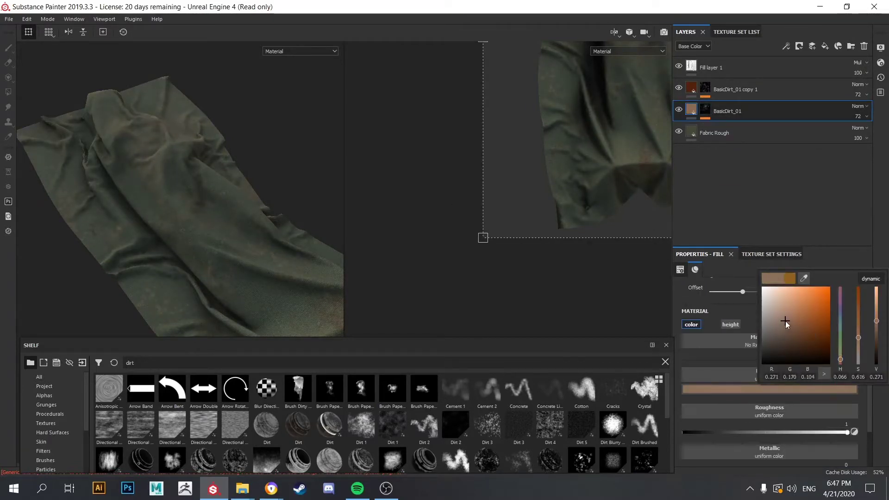
Set the mask balance to 0.49 and duplicate BasicDirt_01 copy 1 as copy 2.
mouse_move(260, 194)
alt+mouse_down()
mouse_move(214, 175)
mouse_move(236, 220)
mouse_move(438, 189)
mouse_move(302, 161)
alt+mouse_up()
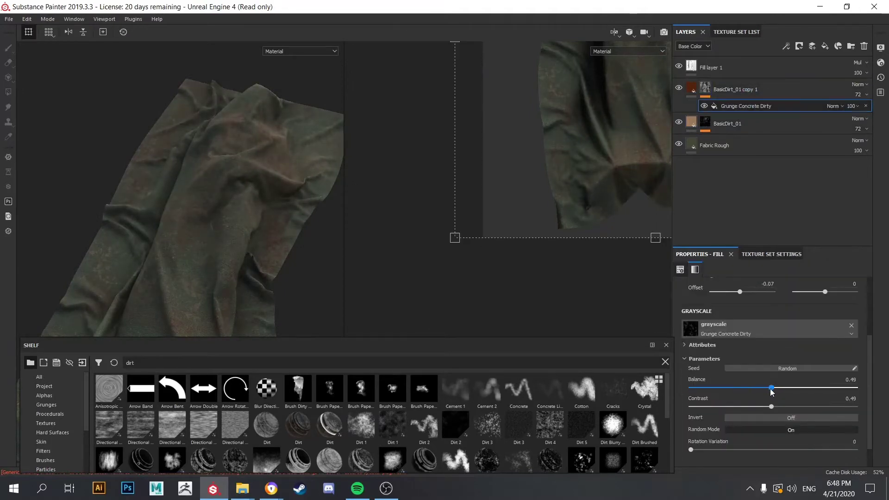
alt+drag(278, 208, 221, 195)
right_click(760, 89)
click(783, 187)
Search the shelf for 'dirt' and put the Dirt texture into copy 2's mask.
click(114, 362)
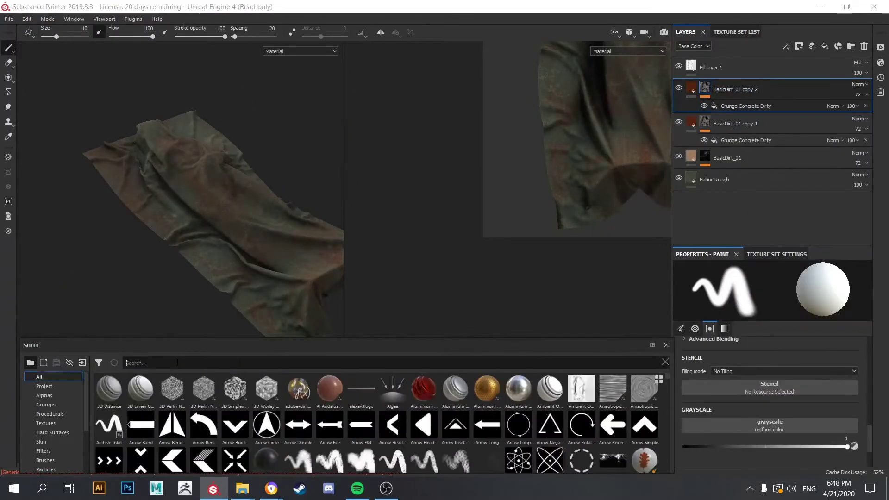
text(dirt)
click(759, 106)
drag(330, 426, 707, 329)
click(708, 333)
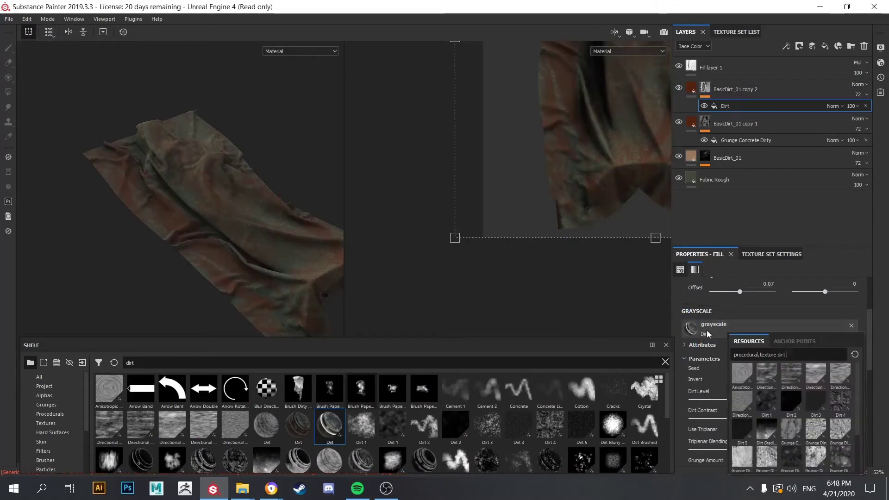
scroll(772, 419, down, 3)
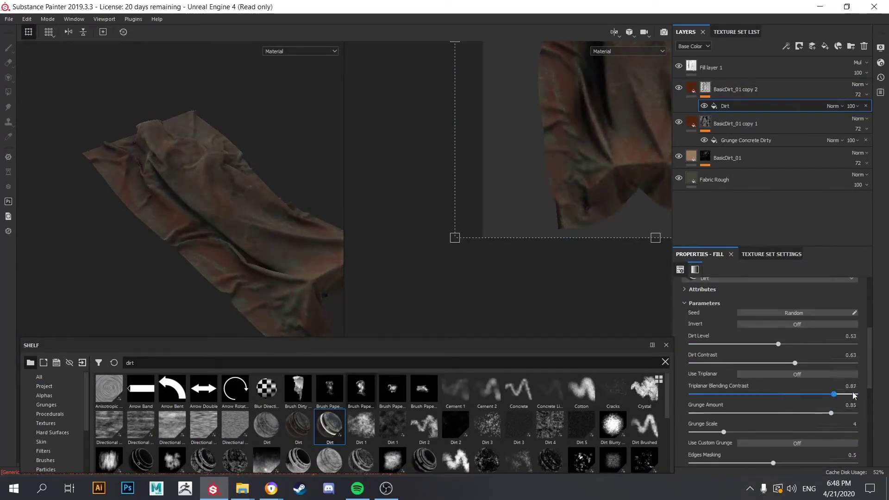
scroll(752, 349, up, 7)
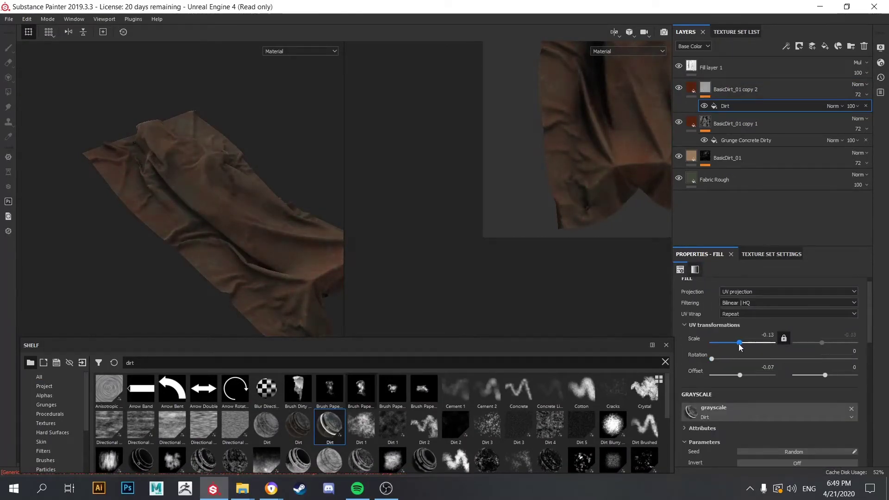
scroll(740, 348, down, 2)
Replace copy 2's Dirt mask with the Sand Cavities smart mask.
text(cavi)
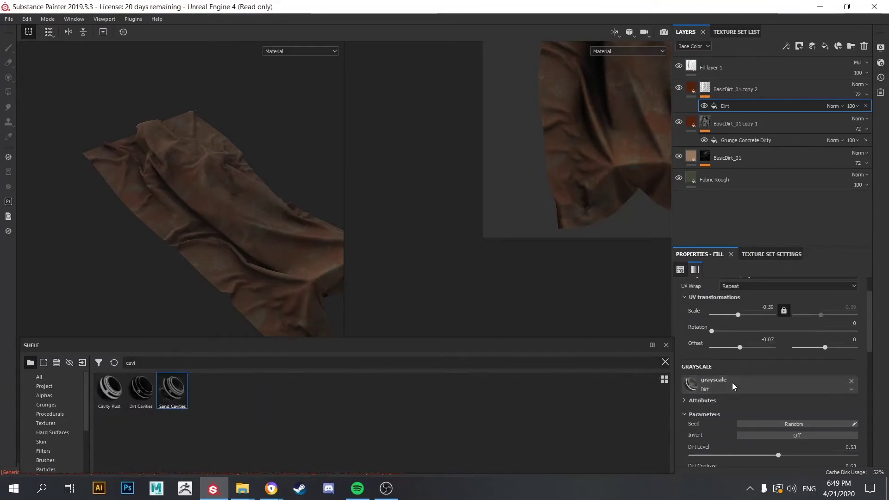
click(851, 381)
drag(747, 163, 741, 90)
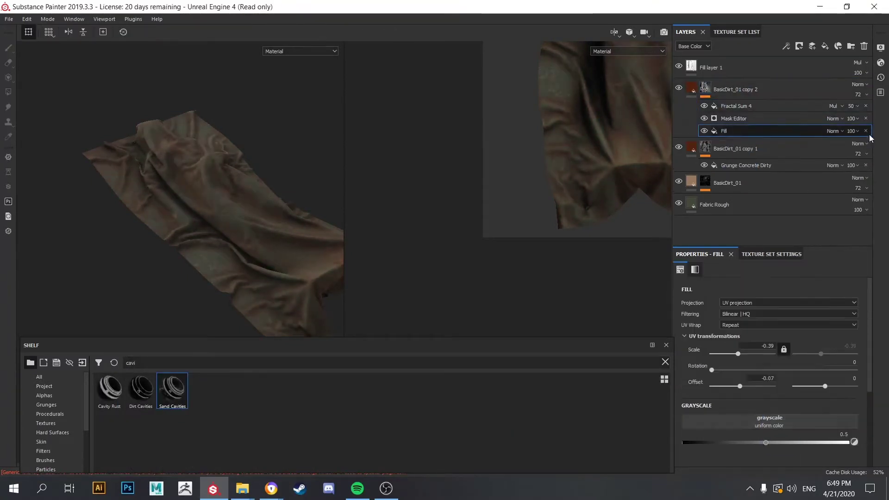
click(740, 121)
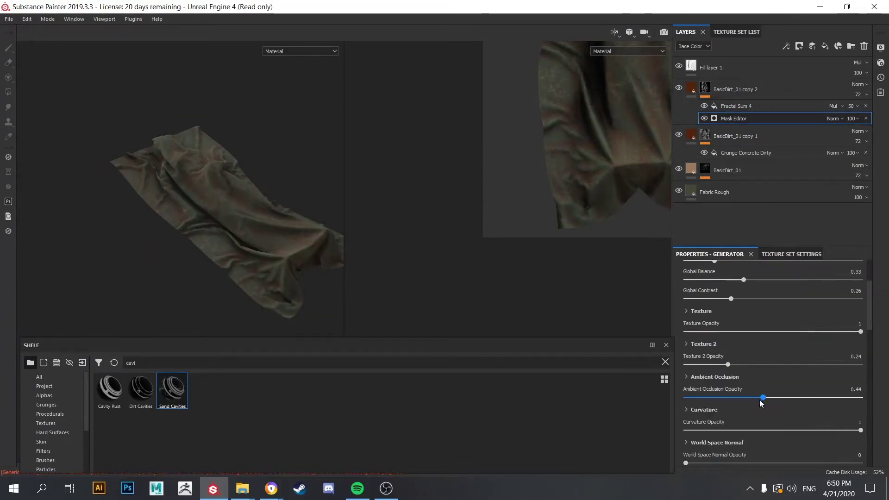
click(723, 89)
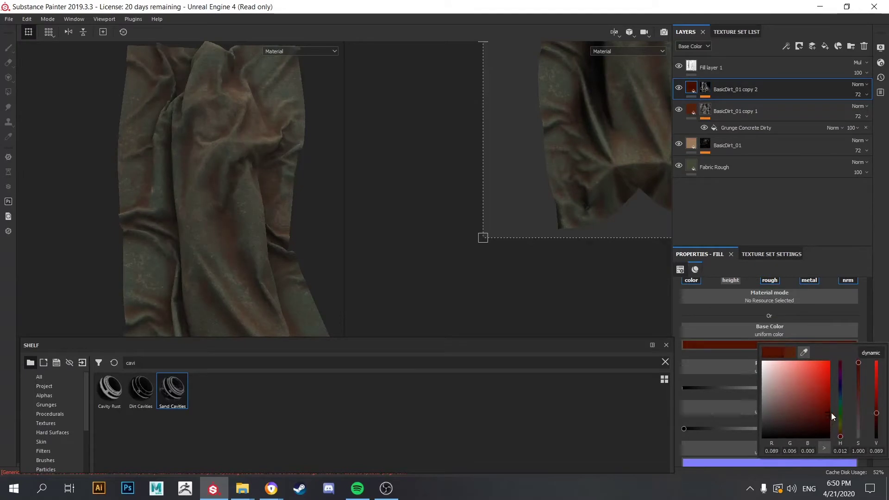
Colour copy 2 a darker deep red and set its roughness to 0.8.
scroll(749, 385, down, 1)
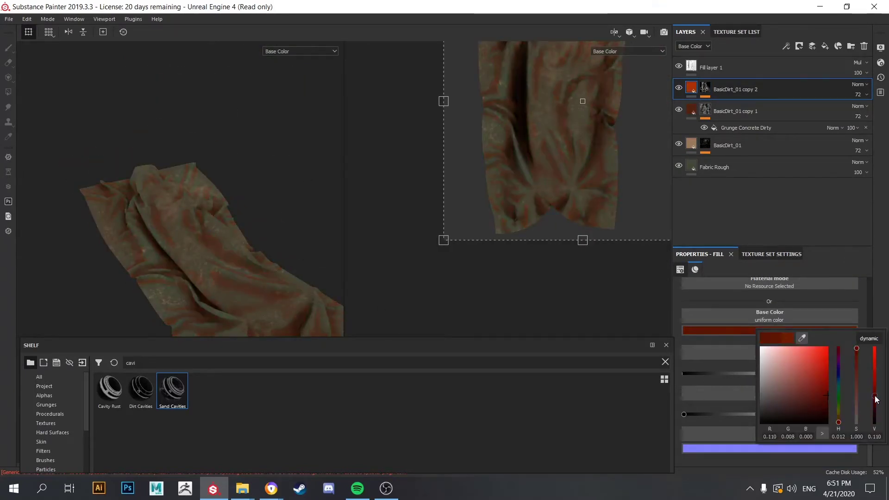
drag(876, 400, 875, 405)
alt+drag(217, 232, 259, 232)
drag(839, 373, 816, 374)
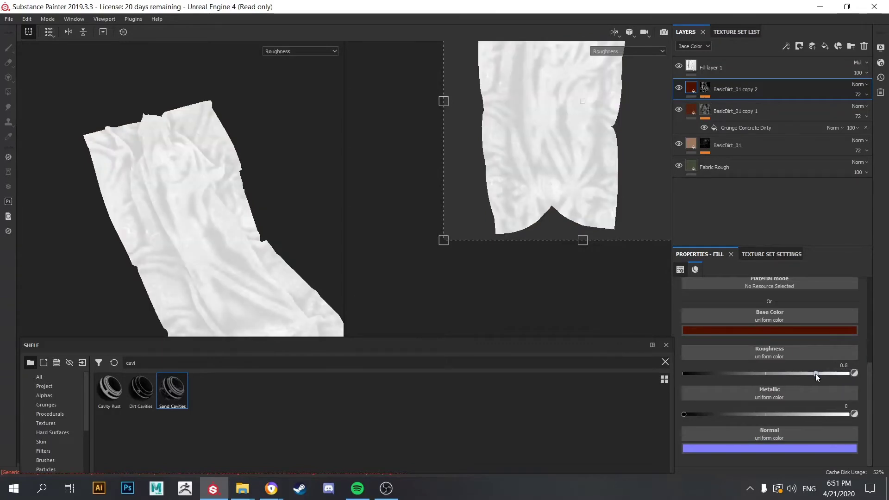
Add a new fill layer above Fabric Rough with a dark base colour.
click(722, 167)
scroll(778, 348, down, 2)
key(m)
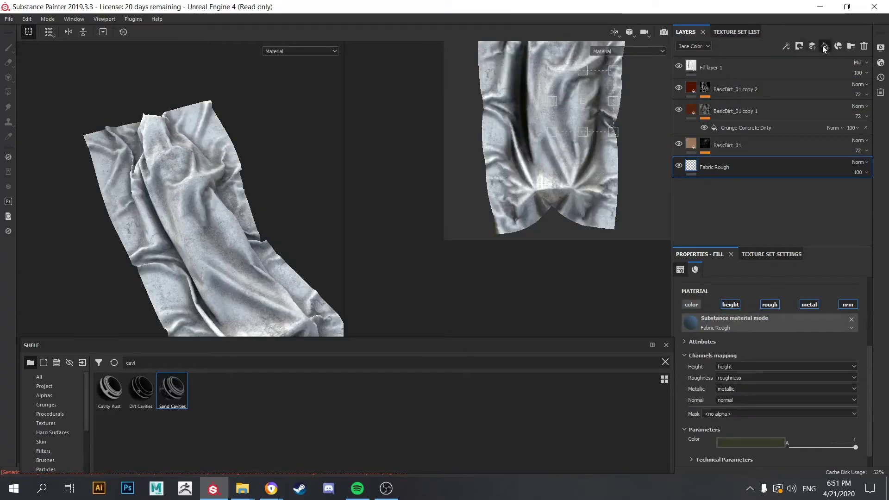
click(825, 46)
click(769, 369)
mouse_move(768, 441)
mouse_down()
mouse_move(753, 449)
mouse_move(781, 434)
mouse_up()
Refine the fill colour to a dark olive-green, then reselect BasicDirt_01 copy 2.
click(769, 369)
alt+drag(222, 194, 261, 193)
click(769, 369)
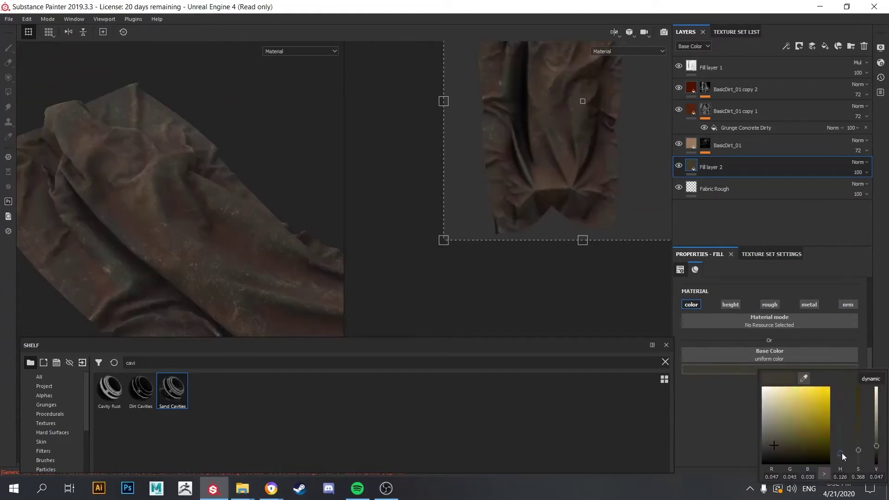
click(745, 448)
click(762, 443)
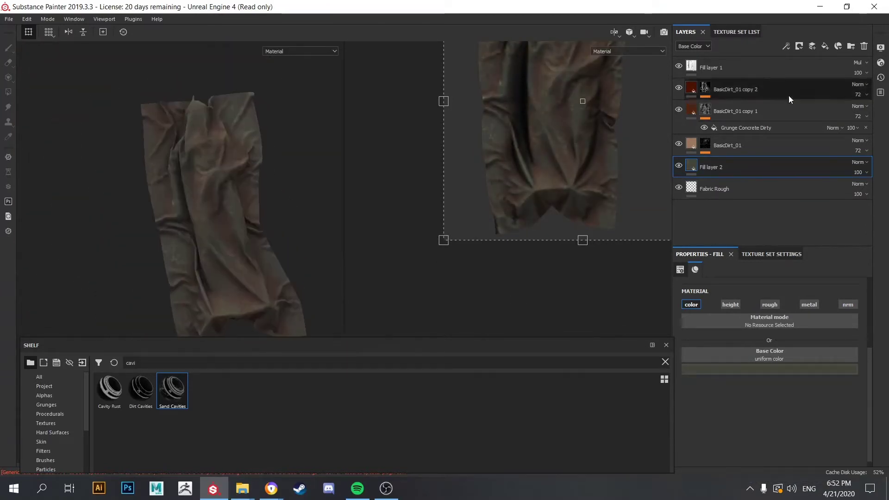
click(788, 92)
click(769, 330)
click(819, 402)
Bring the music player forward, dismiss its ad, and open the artist's page.
click(357, 488)
click(536, 87)
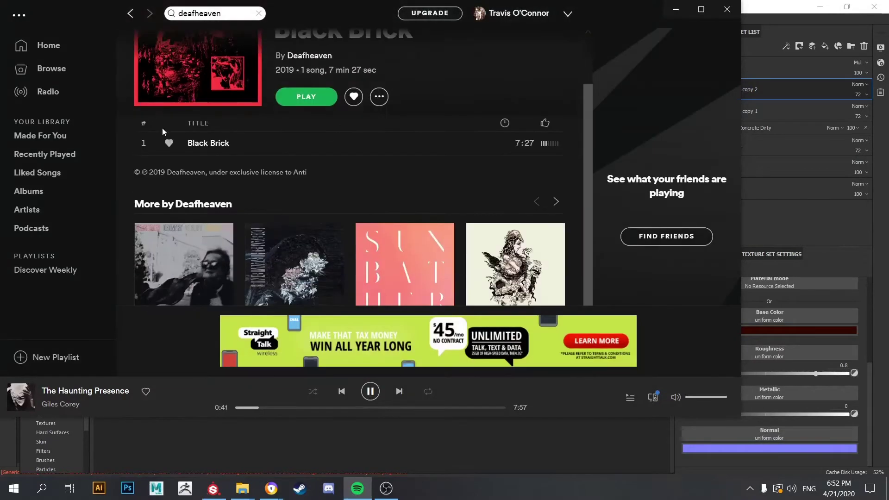
click(306, 49)
scroll(138, 190, down, 5)
Set Fill layer 2's roughness to 0.7389, checking it in the roughness-only view.
alt+drag(235, 189, 207, 177)
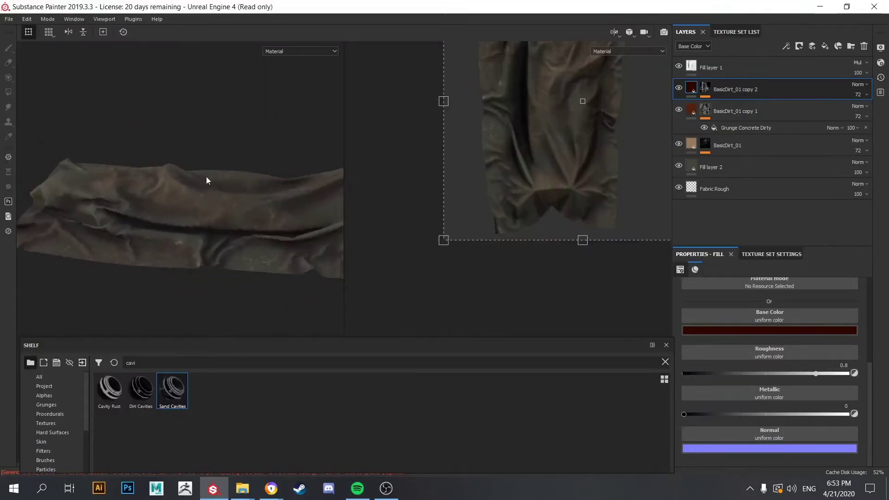
click(722, 167)
alt+drag(250, 209, 268, 222)
key(c)
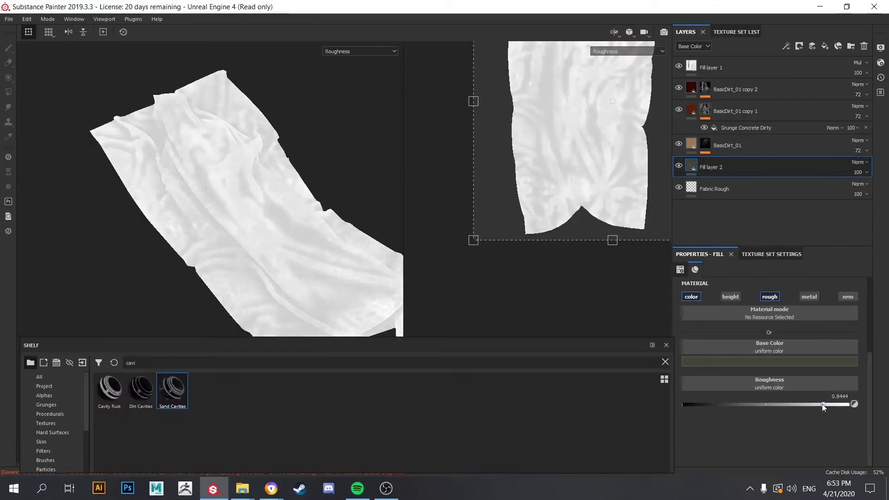
drag(795, 404, 805, 404)
key(m)
Set BasicDirt_01 copy 2's opacity to 53 and search the shelf for 'grunge'.
mouse_move(277, 200)
alt+mouse_down()
mouse_move(234, 238)
mouse_move(281, 143)
mouse_move(209, 153)
mouse_move(259, 149)
alt+mouse_up()
click(858, 94)
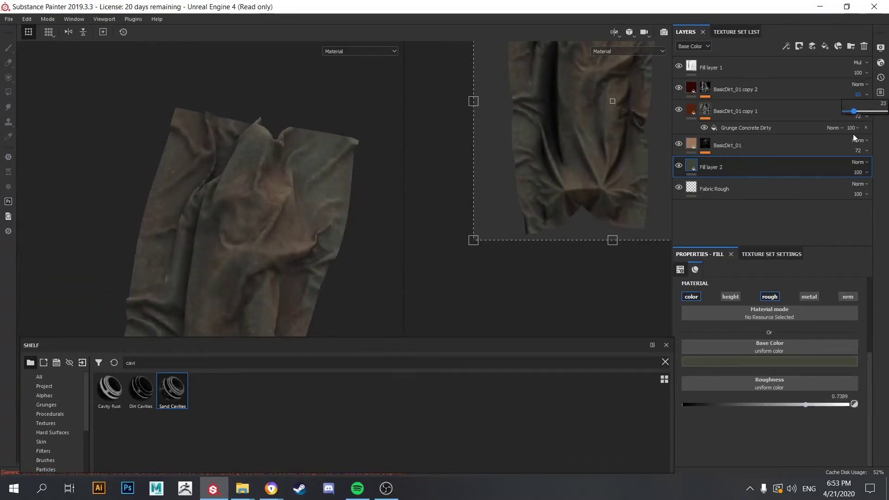
text(34)
key(Return)
drag(864, 129, 868, 128)
mouse_move(331, 101)
alt+mouse_down()
mouse_move(312, 184)
mouse_move(277, 132)
alt+mouse_up()
alt+right_drag(278, 132, 341, 261)
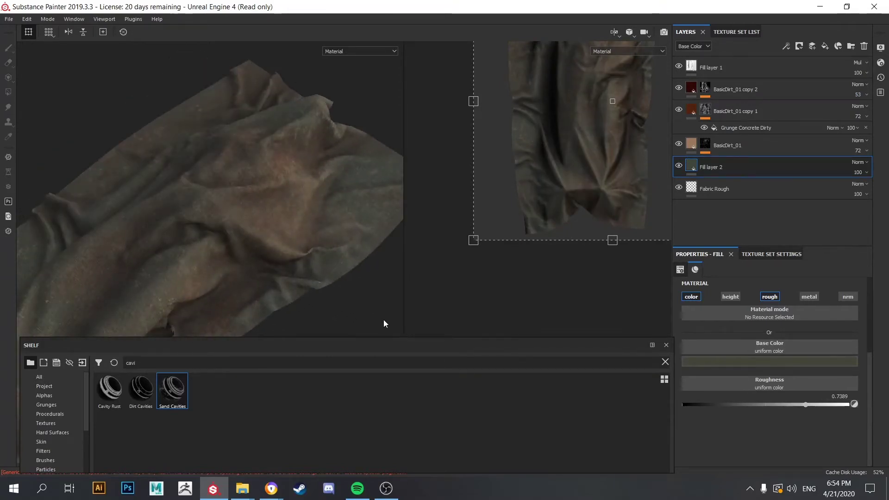
key(BackSpace)
key(BackSpace)
key(BackSpace)
text(grunge)
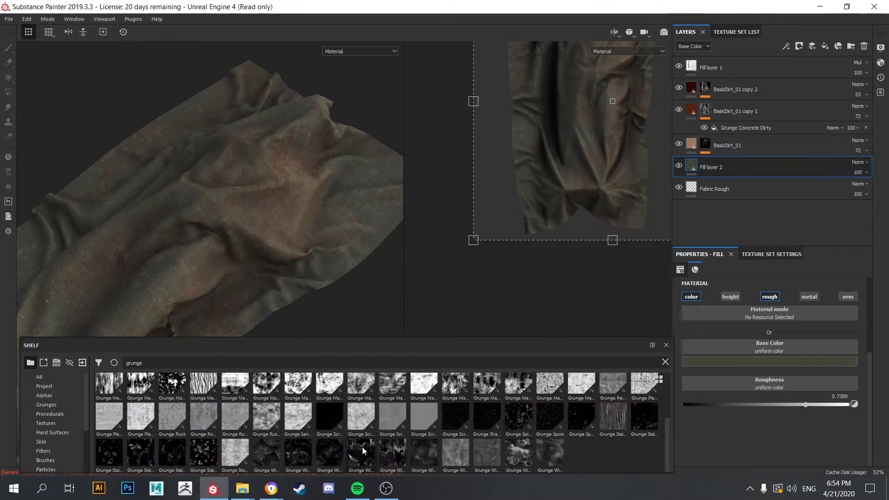
Add Fill layer 3 with a black mask, trying grunge stains and settling on Small Hollow.
drag(203, 454, 773, 91)
right_click(705, 89)
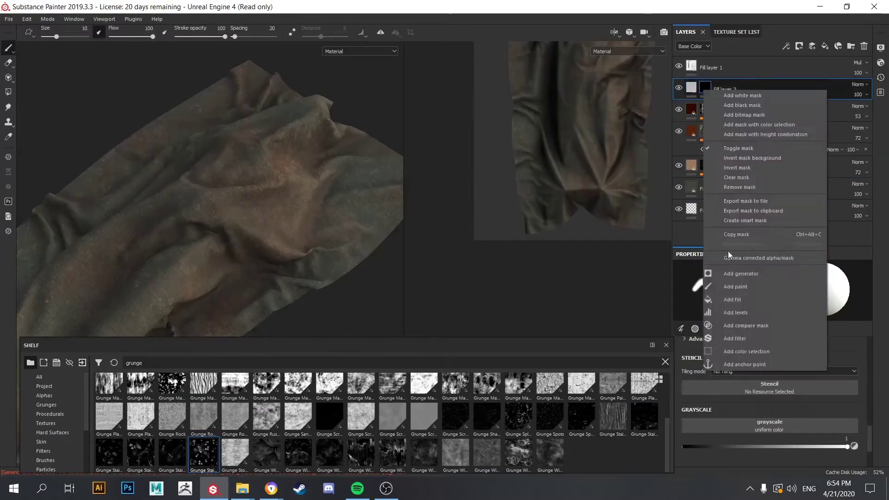
click(732, 300)
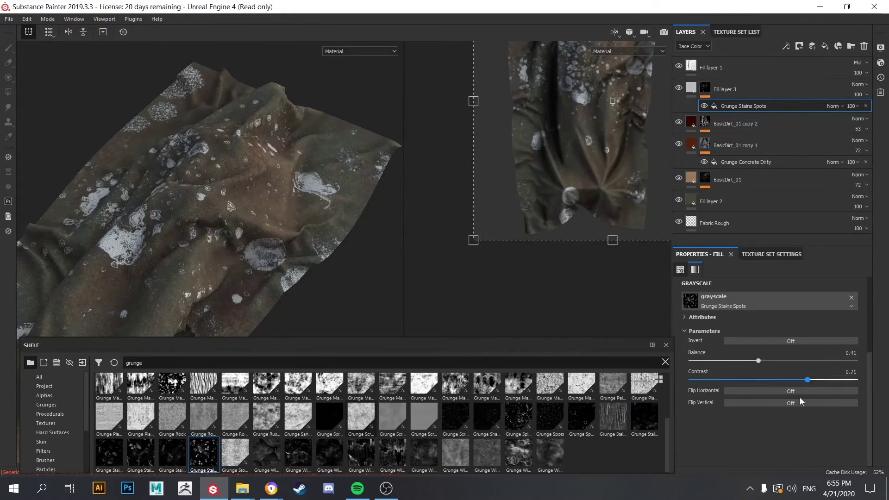
mouse_move(141, 454)
mouse_down()
mouse_move(722, 301)
mouse_move(755, 315)
mouse_up()
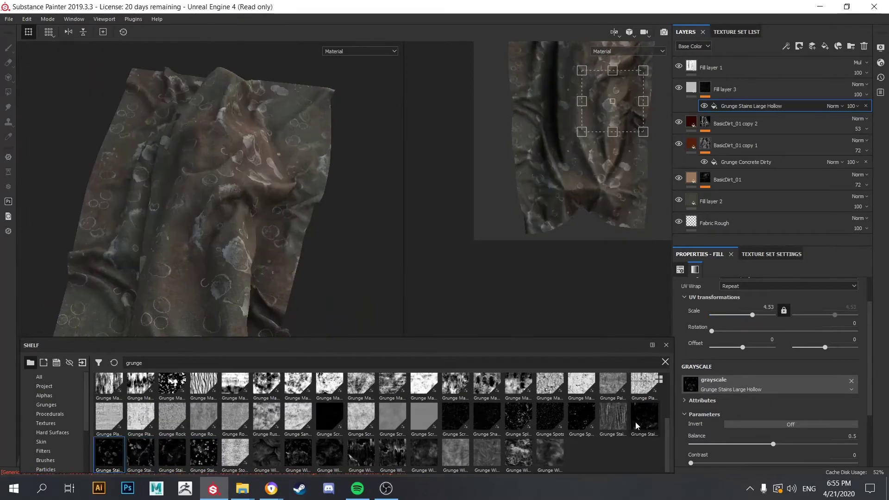
drag(519, 419, 735, 389)
drag(173, 456, 722, 384)
drag(752, 343, 769, 373)
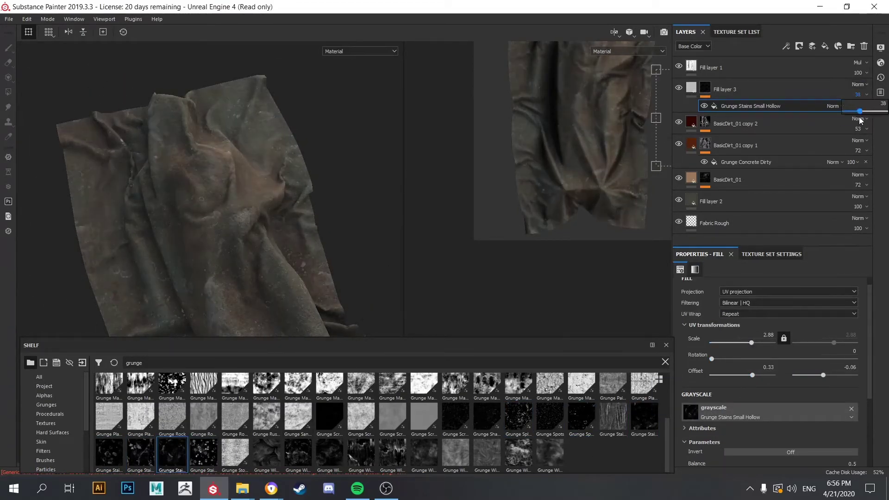
Adjust Fill layer 3's settings in the roughness-only view, ending at roughness 0.2889.
key(c)
click(741, 89)
scroll(718, 394, down, 5)
scroll(816, 326, up, 2)
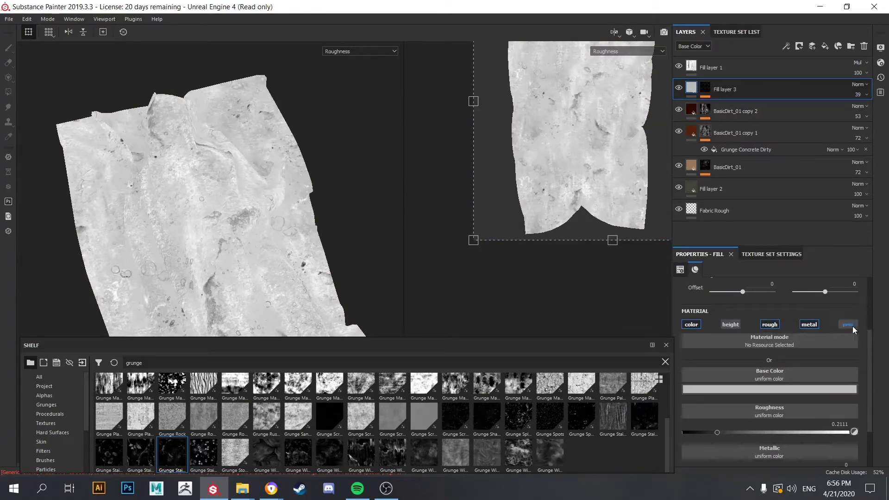
scroll(787, 370, down, 2)
mouse_move(717, 405)
mouse_down()
mouse_move(701, 405)
mouse_move(798, 437)
mouse_up()
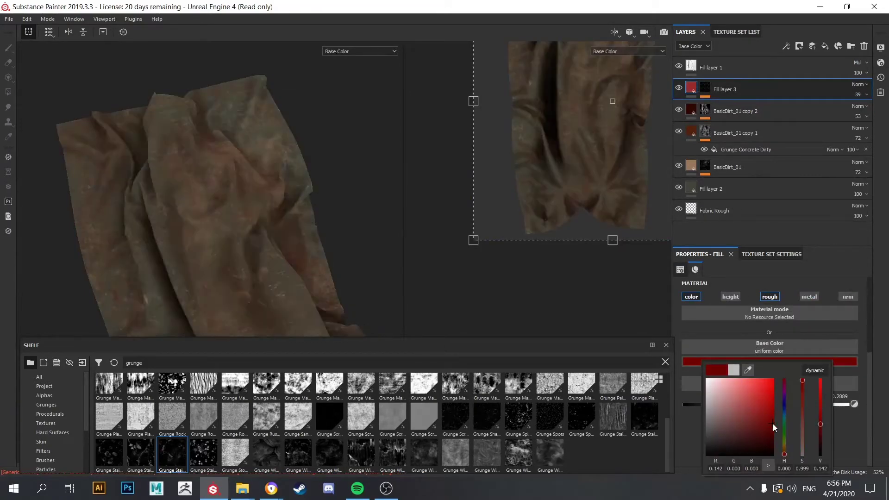
alt+drag(259, 231, 293, 252)
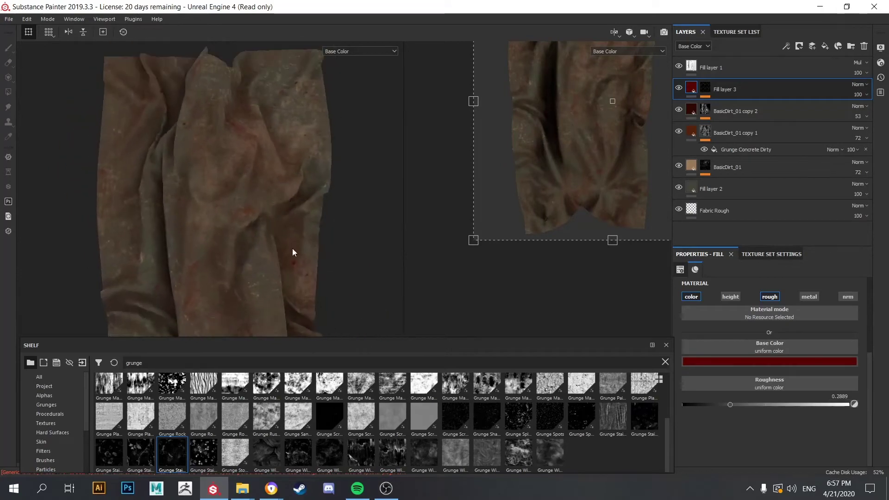
Lower BasicDirt_01 copy 2's opacity to 33 and undo the grunge stain effect.
click(861, 116)
drag(855, 133, 823, 141)
drag(724, 90, 725, 92)
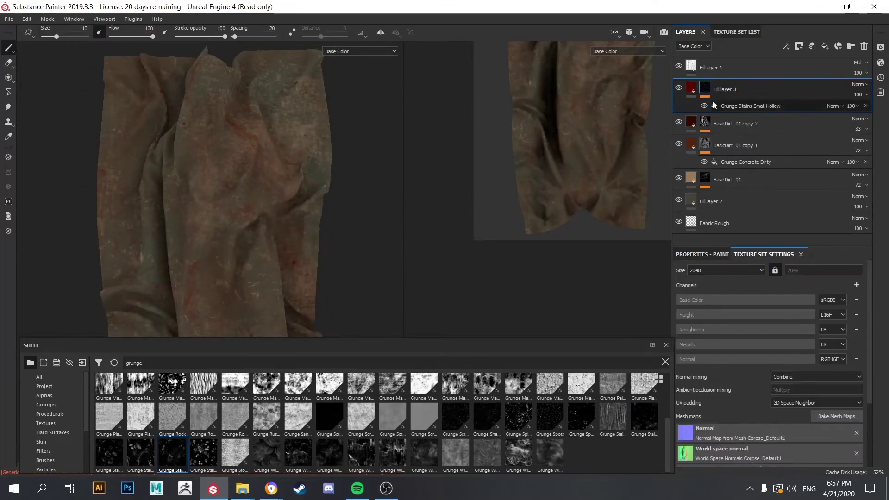
scroll(743, 390, up, 3)
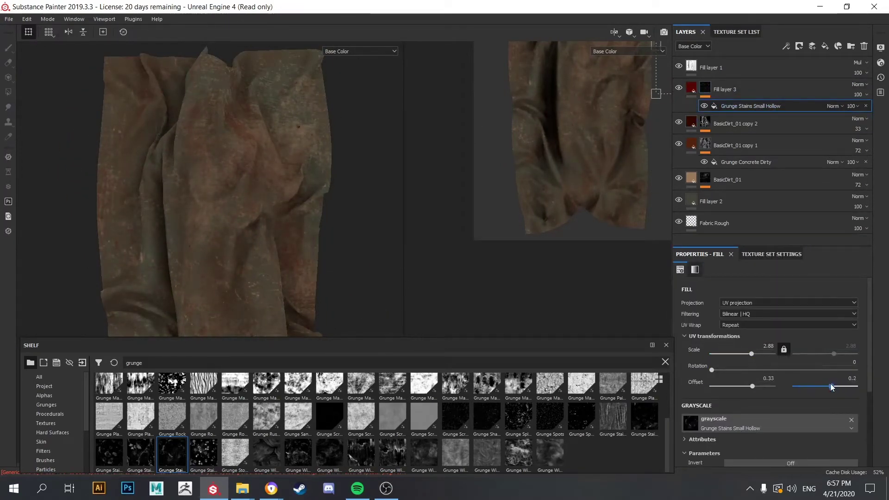
click(788, 124)
click(787, 400)
key(m)
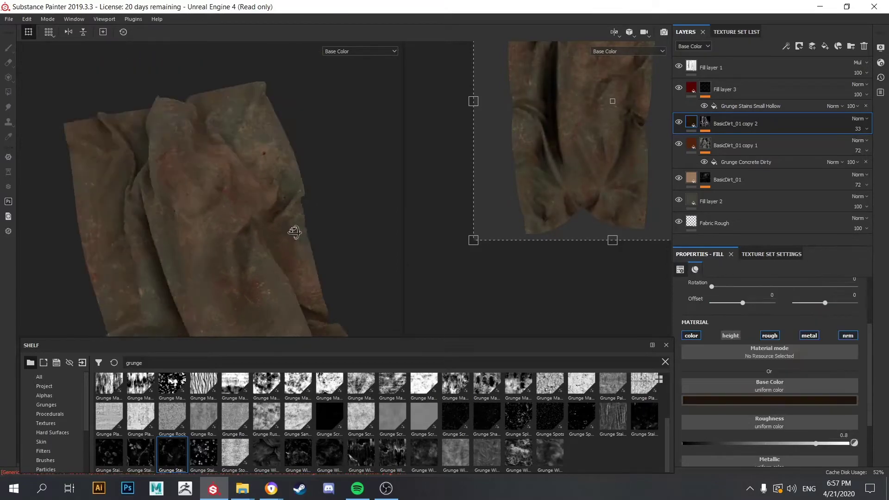
alt+drag(294, 232, 70, 380)
key(ctrl+z)
Clear the shelf search and add a dark red Fill layer 4 with a black mask.
click(70, 380)
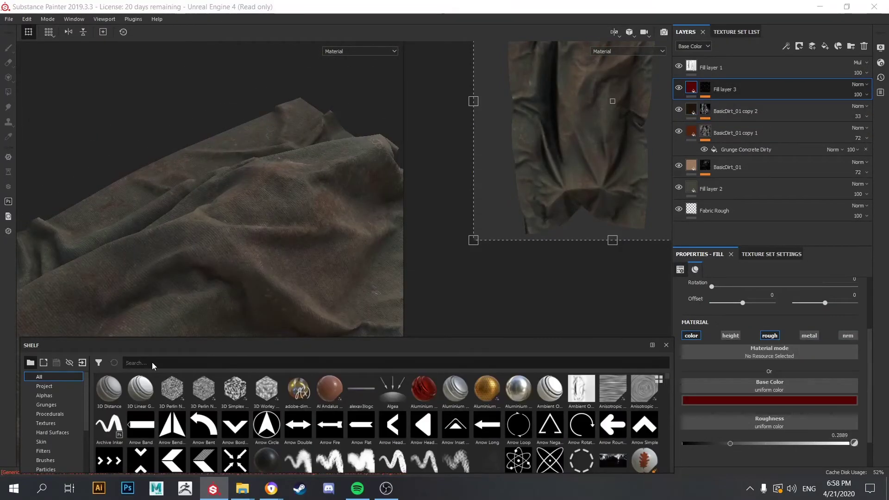
mouse_move(232, 252)
alt+mouse_down()
mouse_move(264, 188)
mouse_move(158, 171)
alt+mouse_up()
click(825, 46)
click(769, 464)
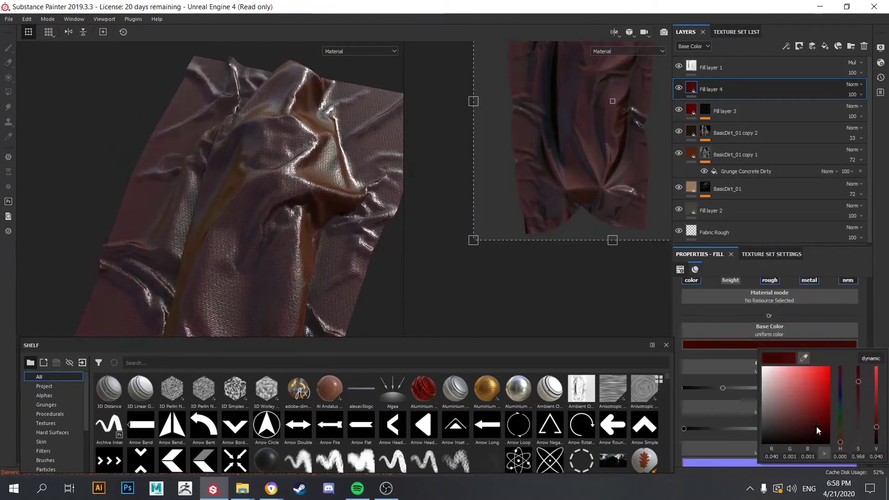
click(816, 426)
right_click(770, 89)
click(787, 108)
Paint a dark red blood stain onto the cloth with the Dirt Stain large alpha.
click(716, 359)
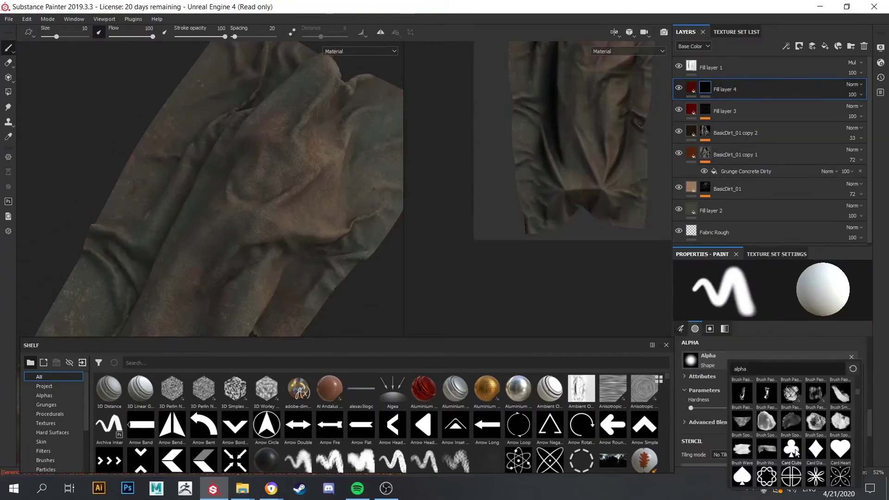
click(816, 394)
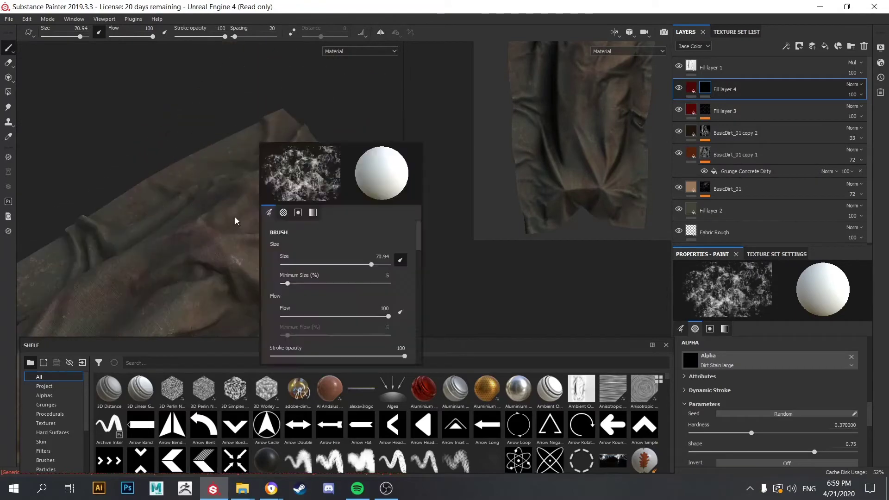
alt+drag(256, 190, 282, 225)
shift+right_drag(282, 224, 300, 245)
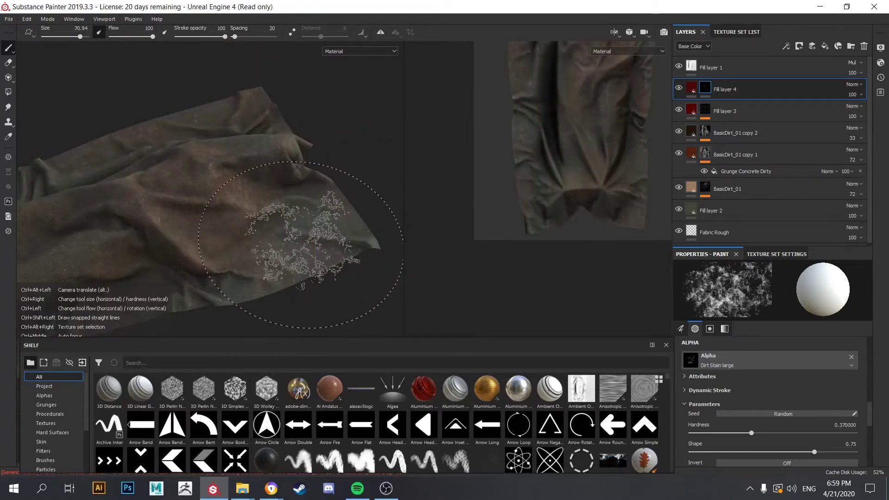
alt+drag(212, 305, 252, 249)
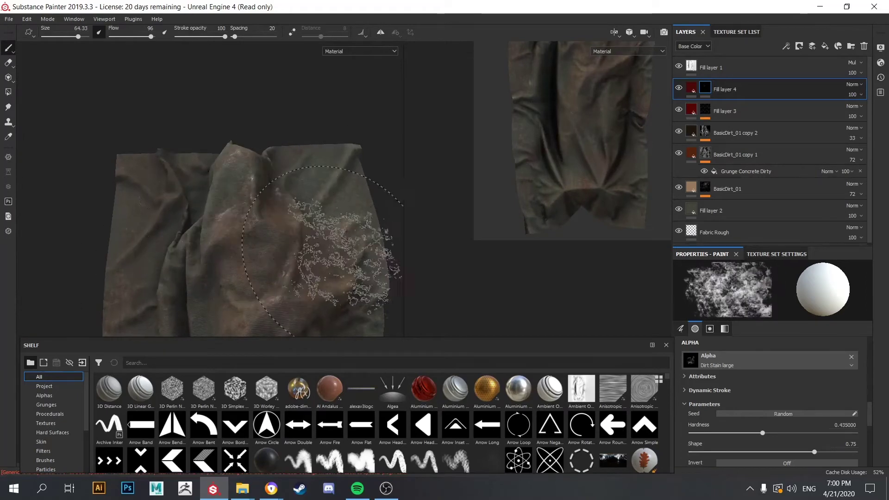
mouse_move(323, 250)
alt+mouse_down()
mouse_move(239, 199)
mouse_move(378, 321)
alt+mouse_up()
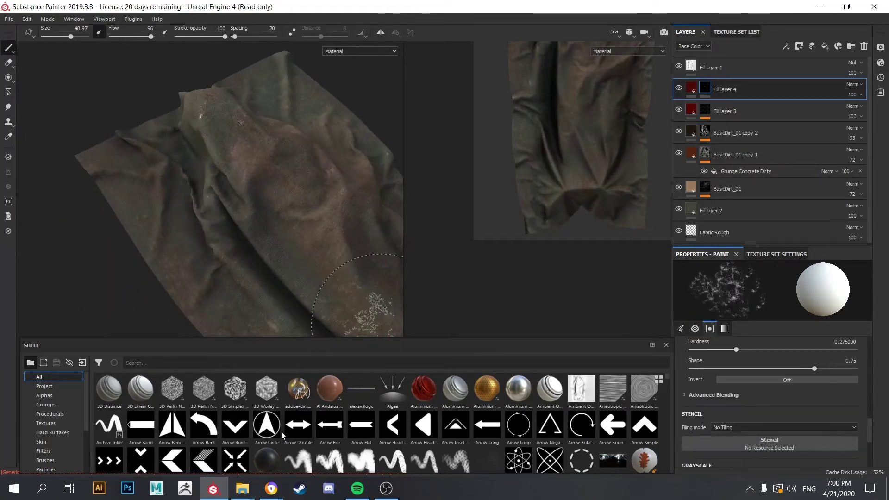
scroll(453, 445, down, 5)
mouse_move(286, 238)
alt+mouse_down()
mouse_move(297, 148)
mouse_move(306, 158)
mouse_move(275, 176)
mouse_move(302, 241)
mouse_move(259, 218)
alt+mouse_up()
Add a white mask to the Fabric Rough layer.
click(715, 232)
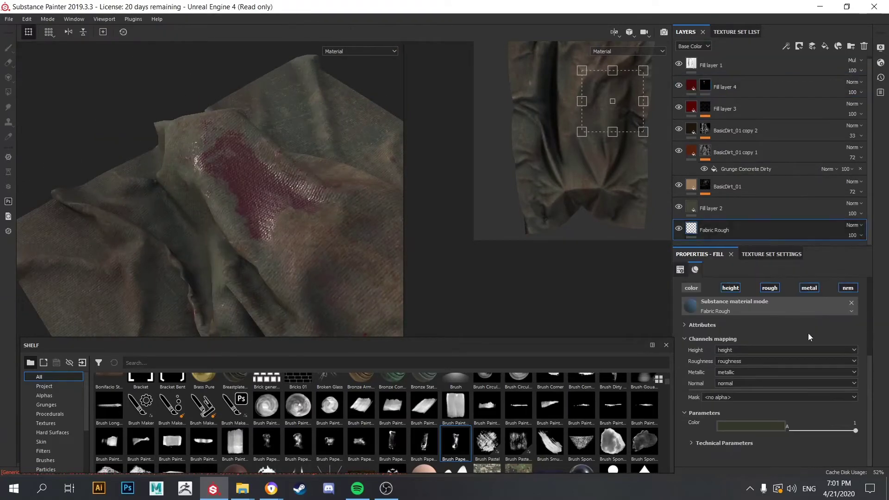
right_click(715, 231)
click(742, 273)
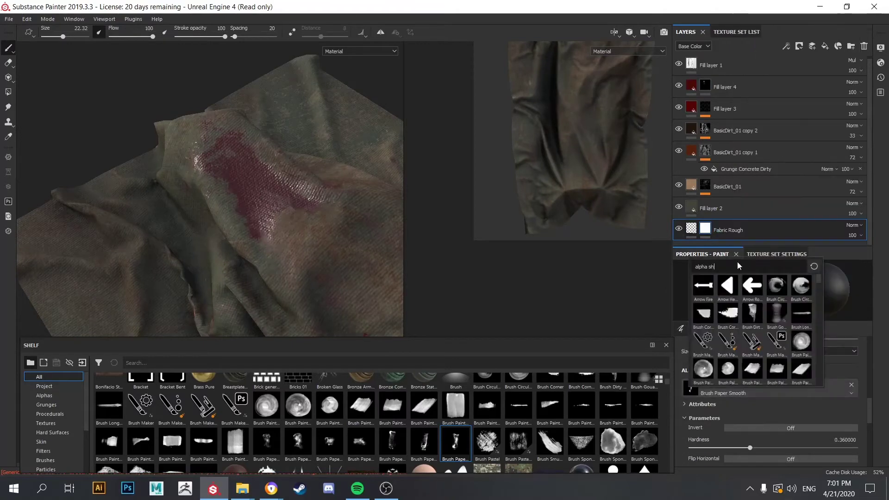
scroll(740, 439, up, 1)
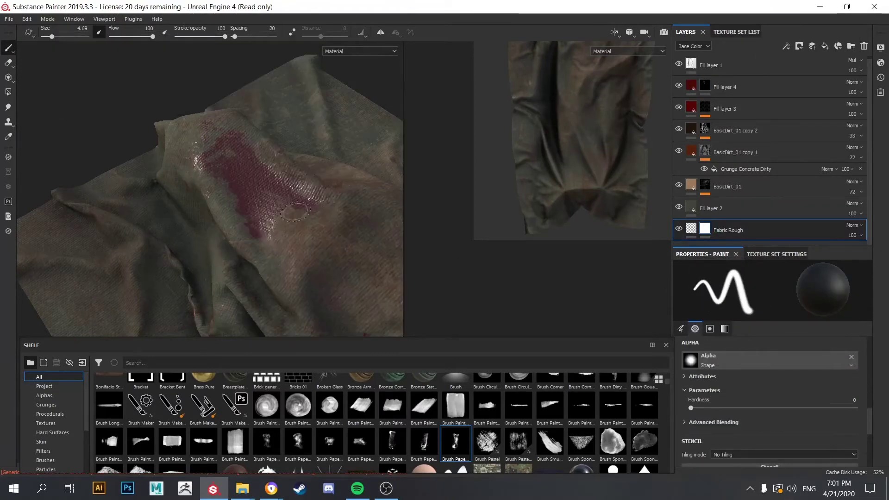
Paint low grayscale values of about 0.2 on the mask over the blood stain.
mouse_move(277, 207)
alt+mouse_down()
mouse_move(262, 167)
mouse_move(271, 228)
alt+mouse_up()
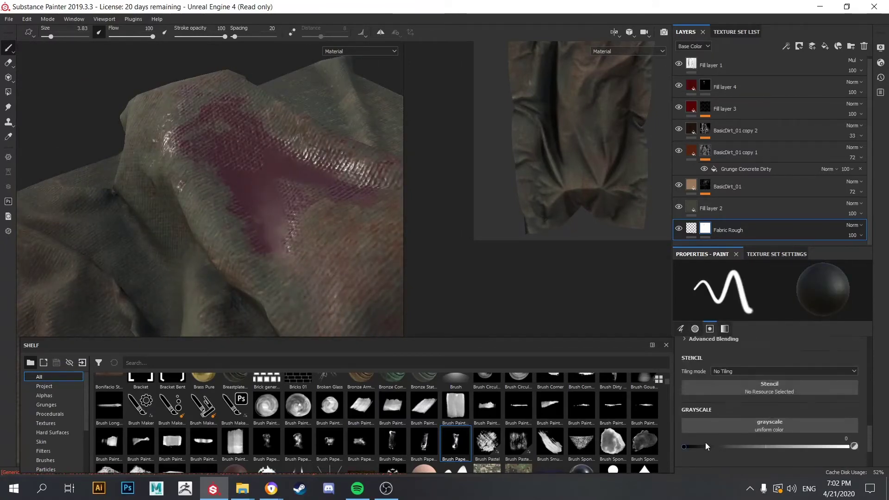
alt+drag(316, 179, 352, 199)
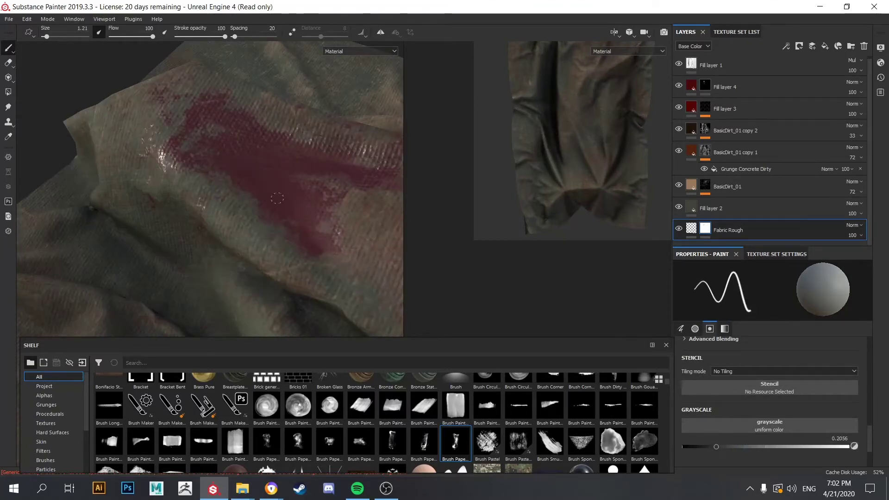
mouse_move(277, 198)
alt+mouse_down()
mouse_move(353, 205)
mouse_move(300, 190)
mouse_move(357, 212)
alt+mouse_up()
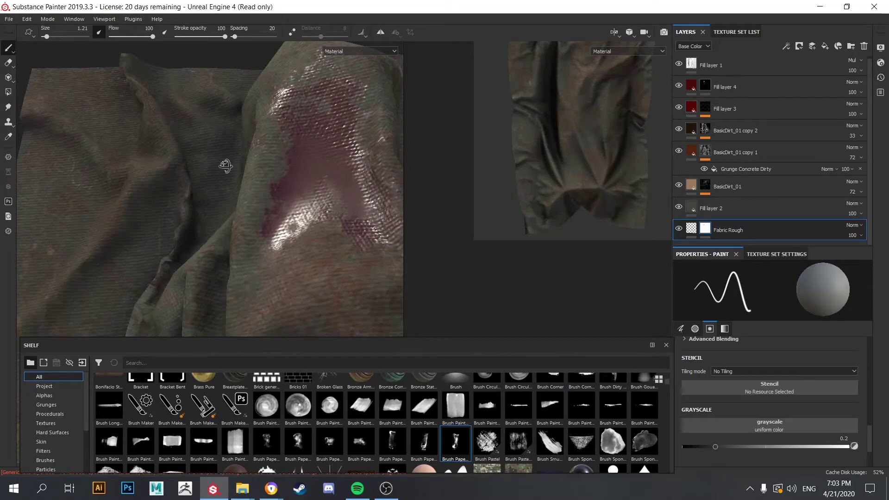
alt+drag(226, 166, 397, 266)
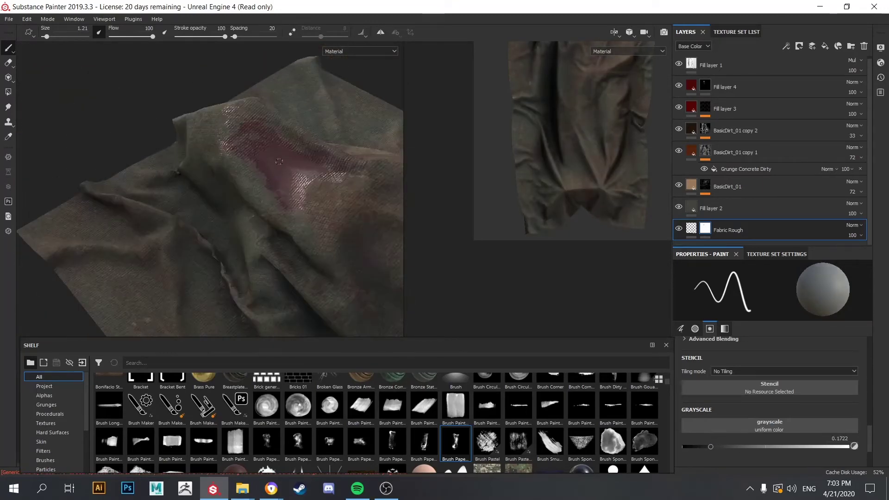
alt+drag(294, 158, 295, 200)
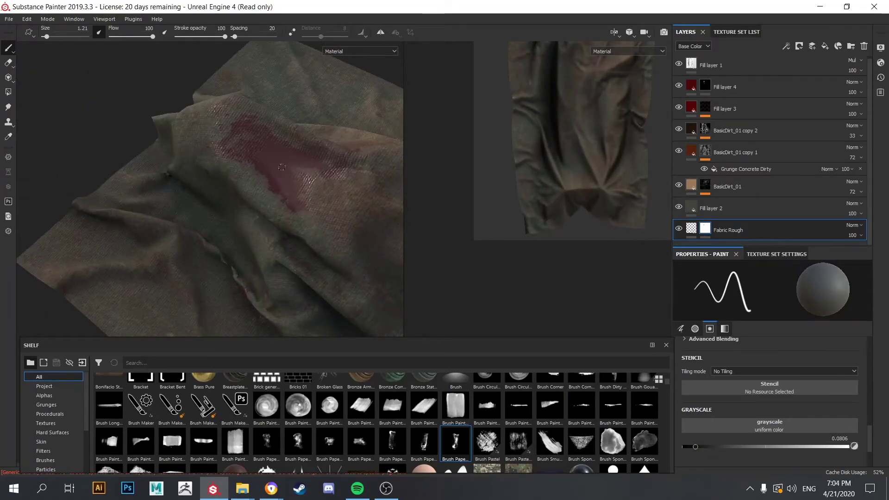
alt+drag(281, 166, 297, 238)
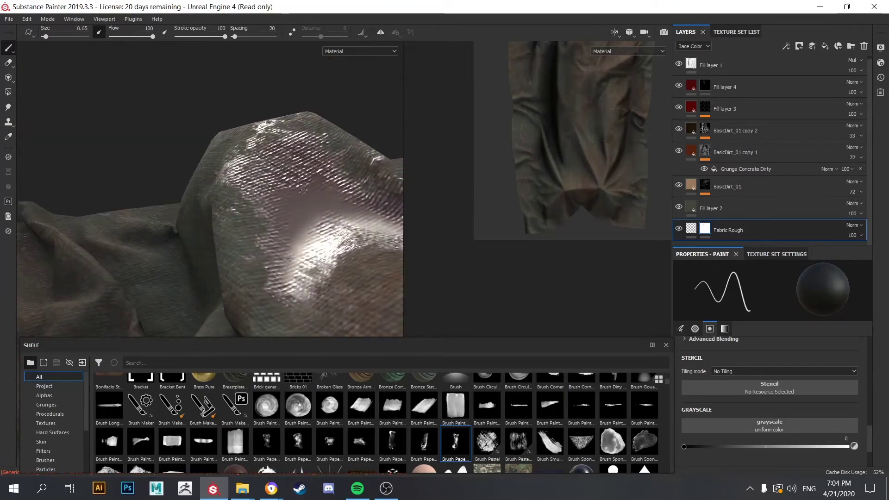
mouse_move(303, 191)
alt+mouse_down()
mouse_move(352, 260)
mouse_move(270, 201)
alt+mouse_up()
mouse_move(270, 201)
alt+right_down()
mouse_move(367, 221)
mouse_move(285, 229)
alt+right_up()
Preview the normal and height channels, then return to the full material view before renaming Fill layer 4.
key(c)
key(c)
key(c)
key(c)
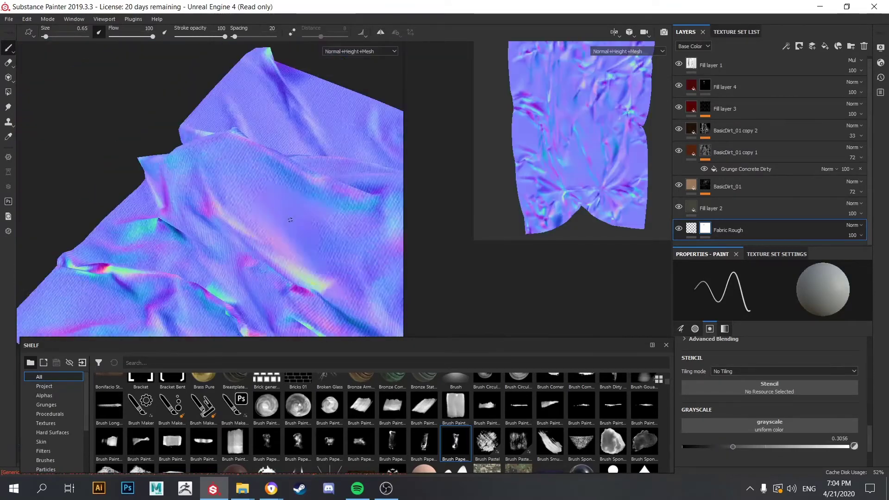
key(m)
alt+drag(290, 219, 250, 191)
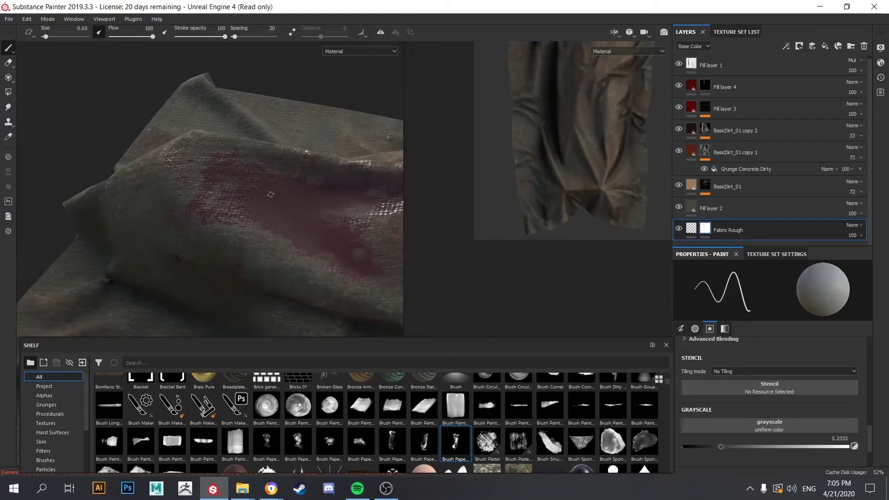
alt+drag(262, 202, 692, 401)
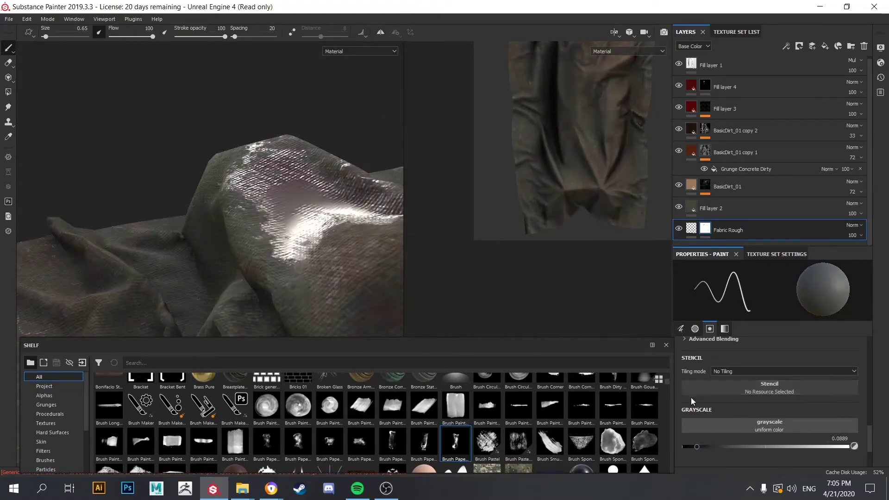
alt+drag(292, 196, 257, 265)
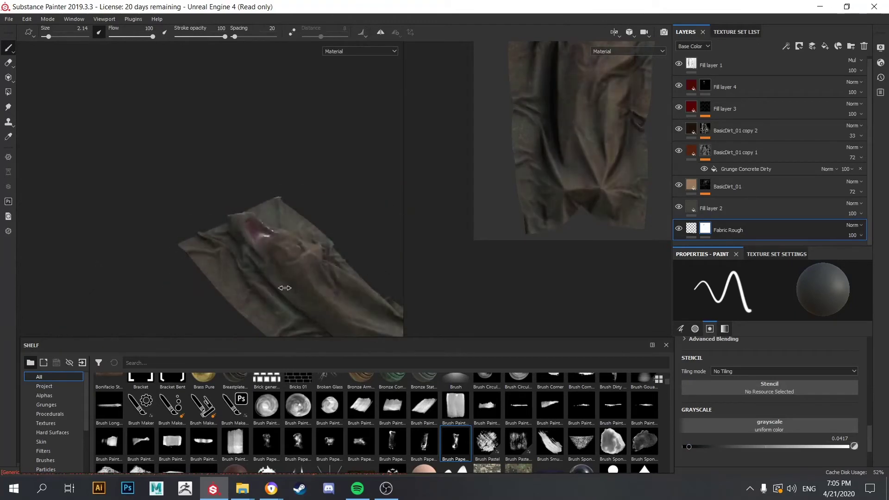
double_click(753, 90)
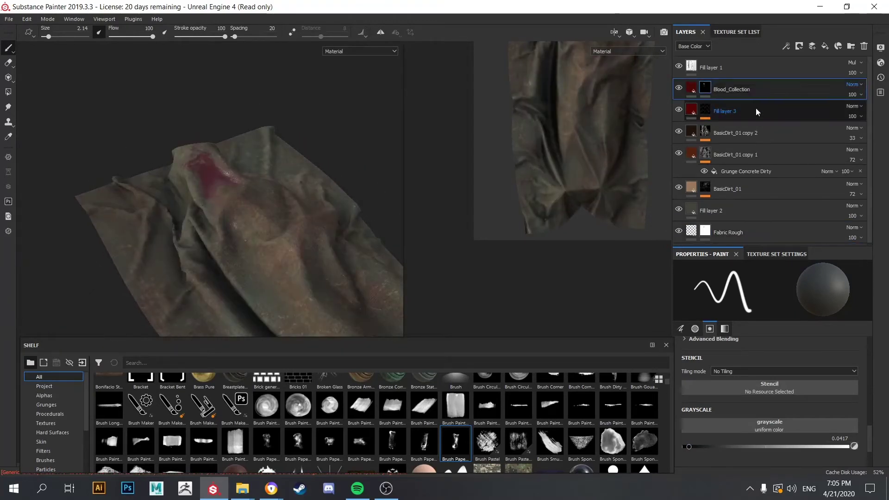
Rename the blood layer to Blood_Puddle????
text(Blood_o)
key(BackSpace)
text(Puddle????)
key(Return)
alt+drag(232, 194, 324, 240)
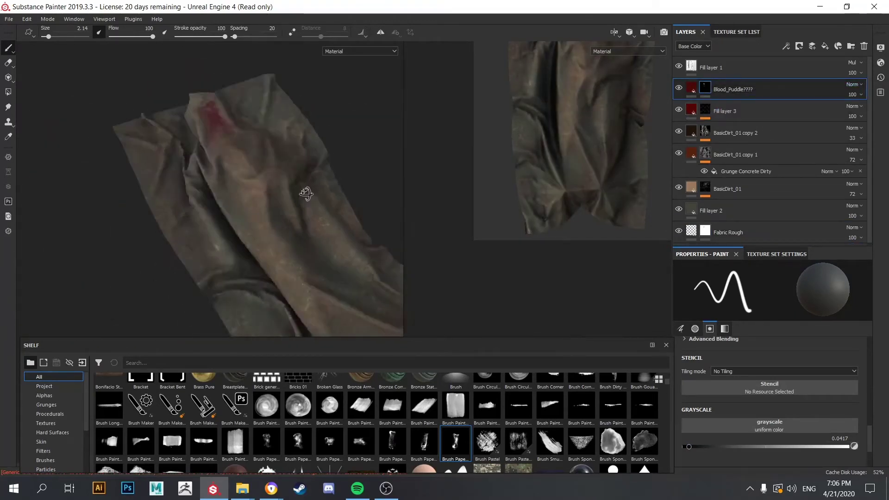
Give the brush the Stain Splat alpha and paint white splat stains on Blood_Puddle????
scroll(774, 396, up, 5)
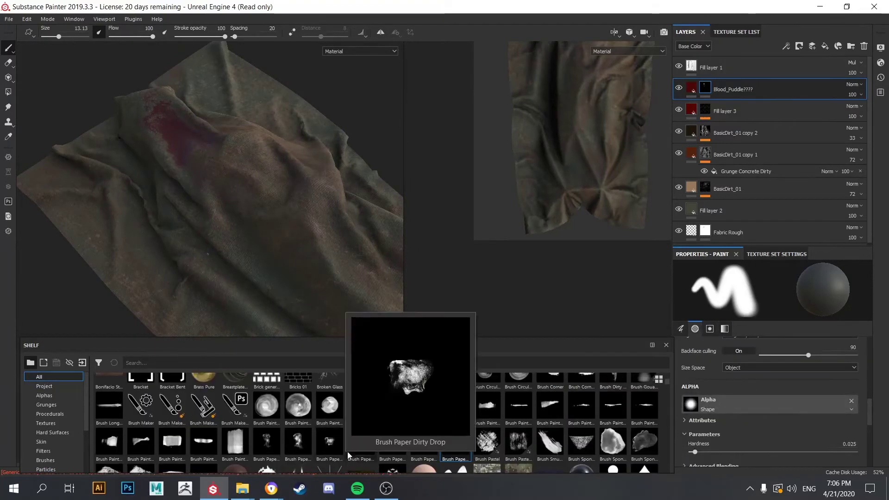
text(splat)
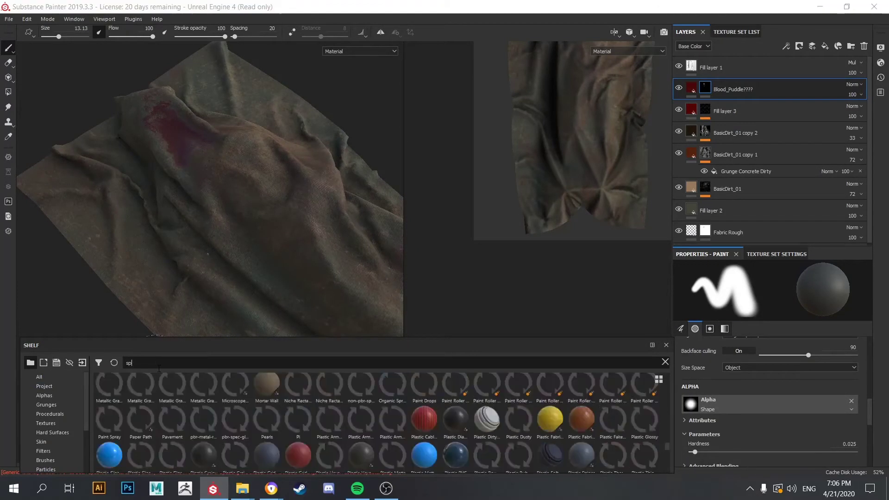
mouse_move(171, 451)
mouse_down()
mouse_move(480, 447)
mouse_move(690, 404)
mouse_up()
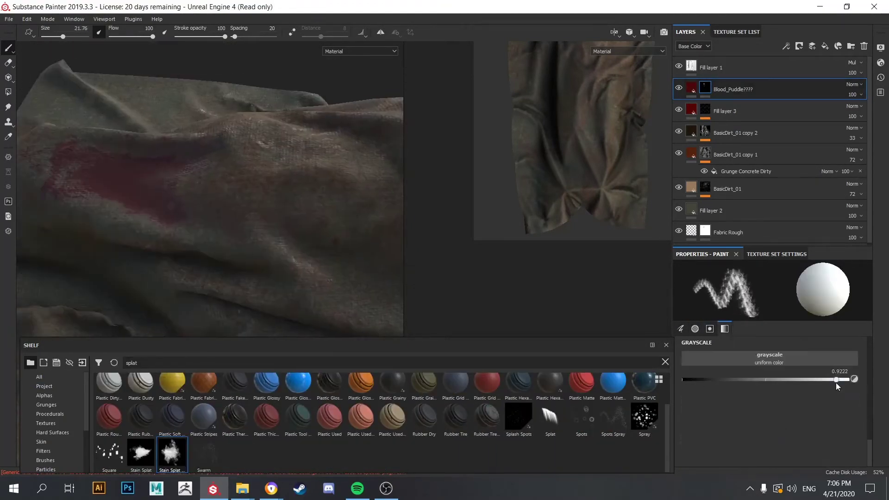
drag(837, 380, 847, 380)
mouse_move(209, 194)
alt+mouse_down()
mouse_move(279, 172)
mouse_move(378, 274)
alt+mouse_up()
alt+drag(322, 273, 269, 254)
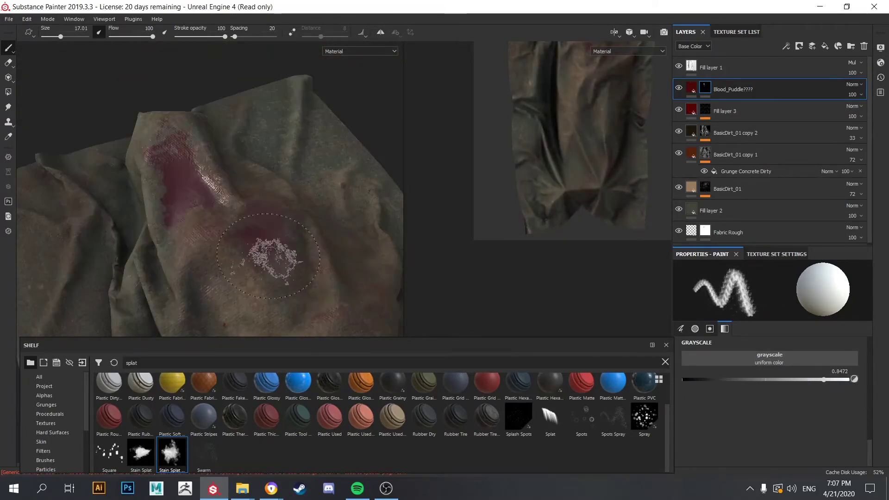
drag(814, 380, 867, 380)
mouse_move(296, 223)
alt+mouse_down()
mouse_move(200, 191)
mouse_move(320, 227)
alt+mouse_up()
On Fabric Rough, paint dark grey roughness over the red stain.
click(706, 230)
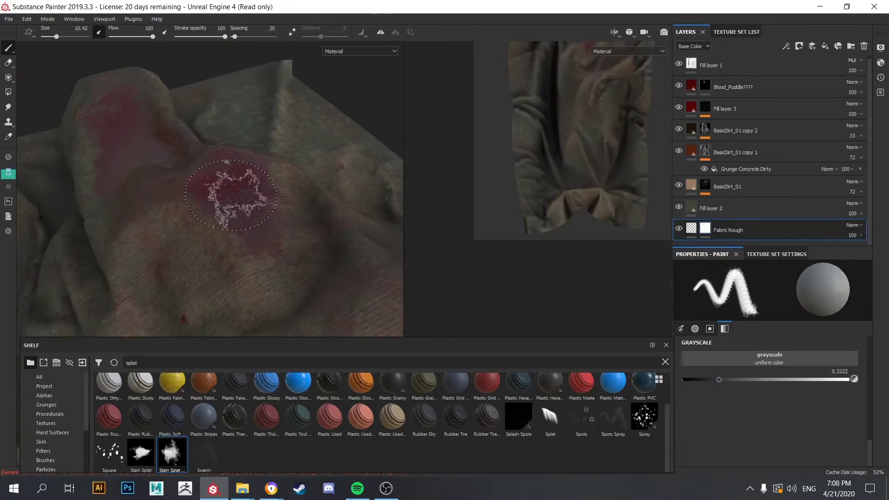
ctrl+right_drag(230, 193, 238, 189)
mouse_move(238, 188)
alt+mouse_down()
mouse_move(297, 207)
mouse_move(200, 222)
mouse_move(316, 144)
alt+mouse_up()
scroll(200, 222, up, 5)
scroll(316, 143, down, 4)
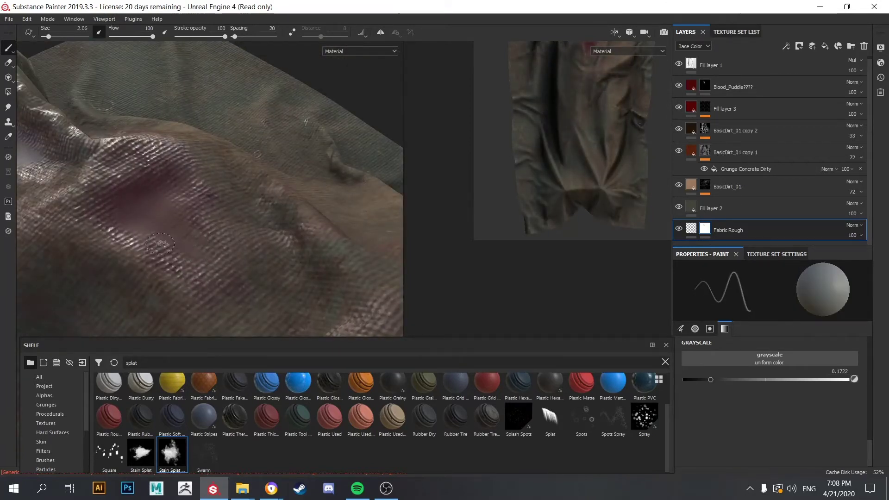
scroll(159, 244, down, 3)
mouse_move(160, 243)
alt+mouse_down()
mouse_move(232, 195)
mouse_move(278, 139)
alt+mouse_up()
scroll(232, 195, up, 4)
Back on Blood_Puddle????, paint a large splat over the stained fold.
click(778, 88)
scroll(217, 185, up, 3)
right_click(356, 245)
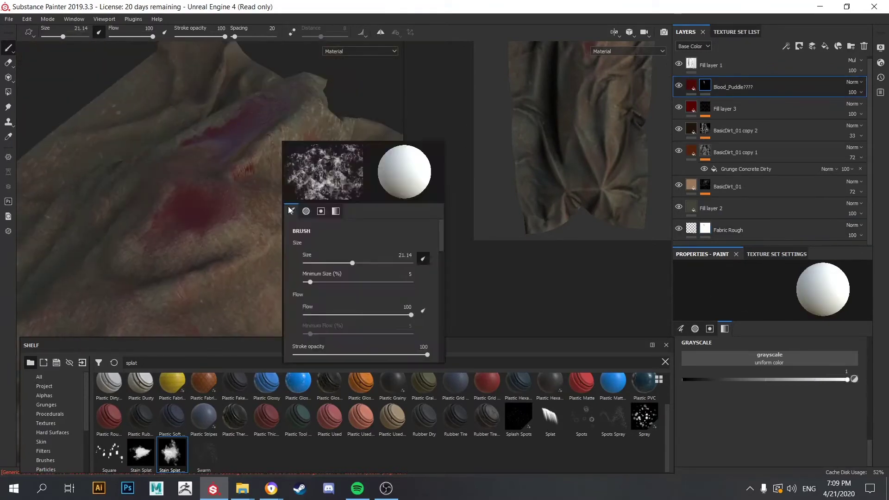
scroll(231, 190, down, 3)
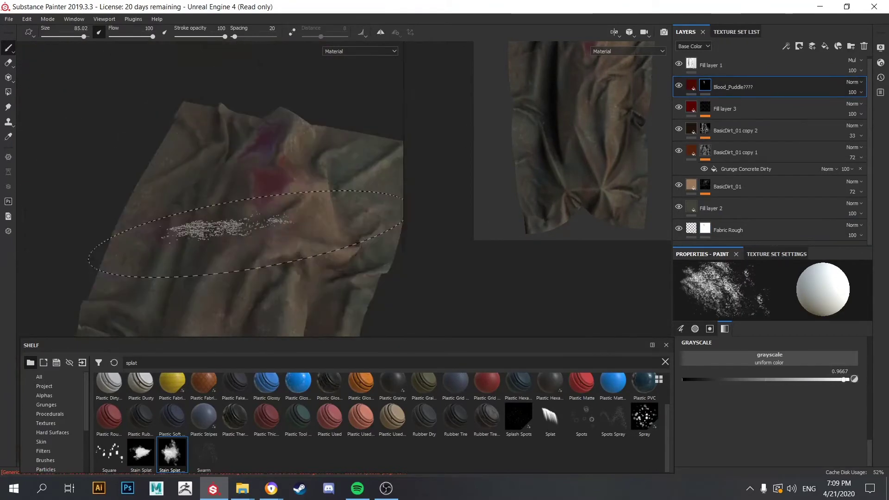
mouse_move(231, 199)
alt+mouse_down()
mouse_move(306, 222)
mouse_move(287, 133)
alt+mouse_up()
scroll(211, 194, up, 2)
alt+drag(220, 194, 260, 153)
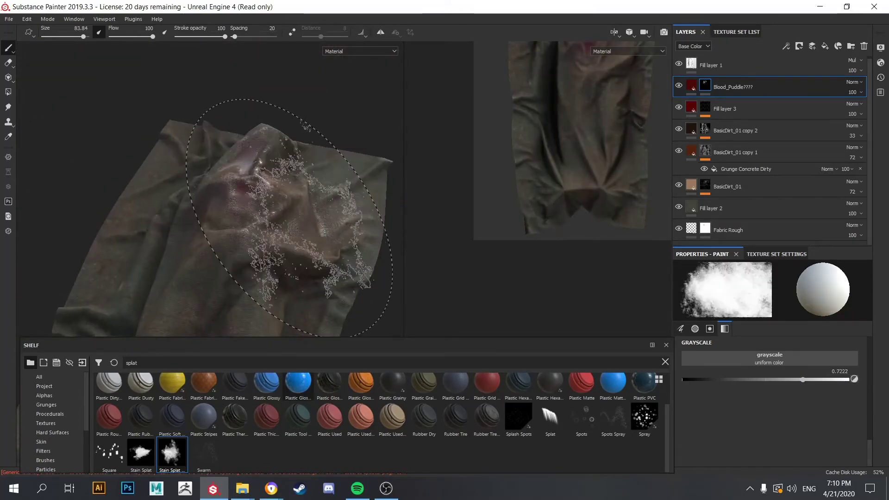
alt+drag(289, 218, 341, 200)
Clear the shelf filter, inspect BasicDirt_01 copy 2's Mask Editor, and search the shelf for 'sand'.
double_click(232, 362)
text(o)
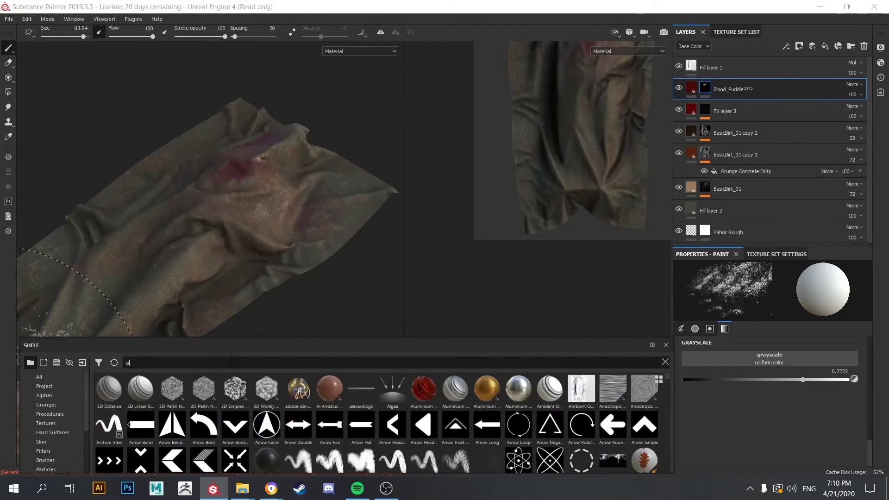
click(665, 363)
click(693, 135)
click(735, 162)
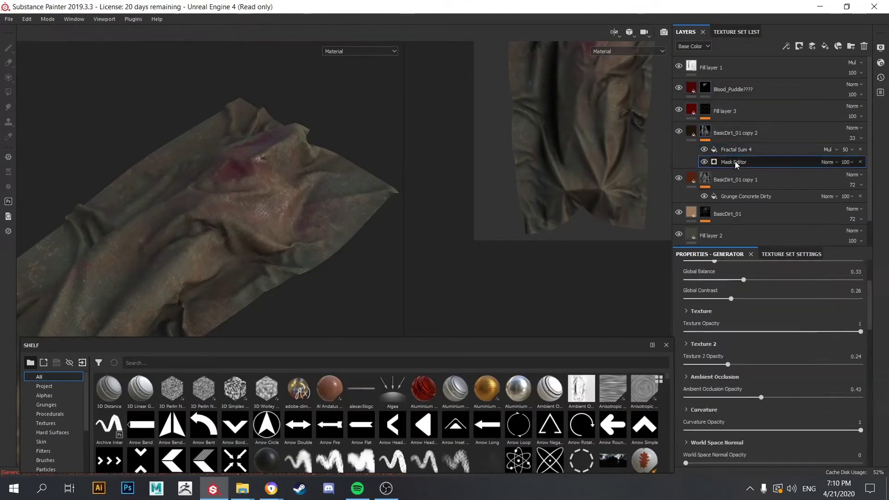
click(705, 132)
click(148, 363)
text(sand)
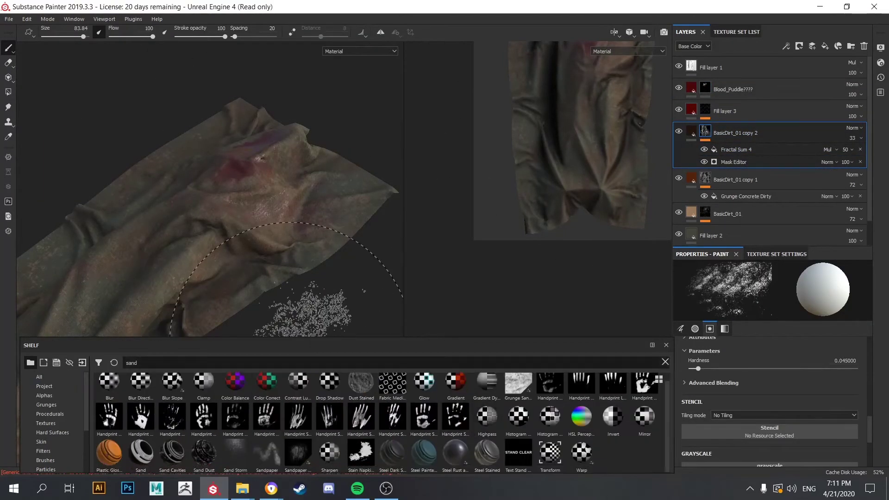
Duplicate Blood_Puddle???? and add a Mask Editor generator to the copy's mask, viewing the mask alone.
click(760, 90)
key(ctrl+d)
right_click(737, 91)
click(755, 268)
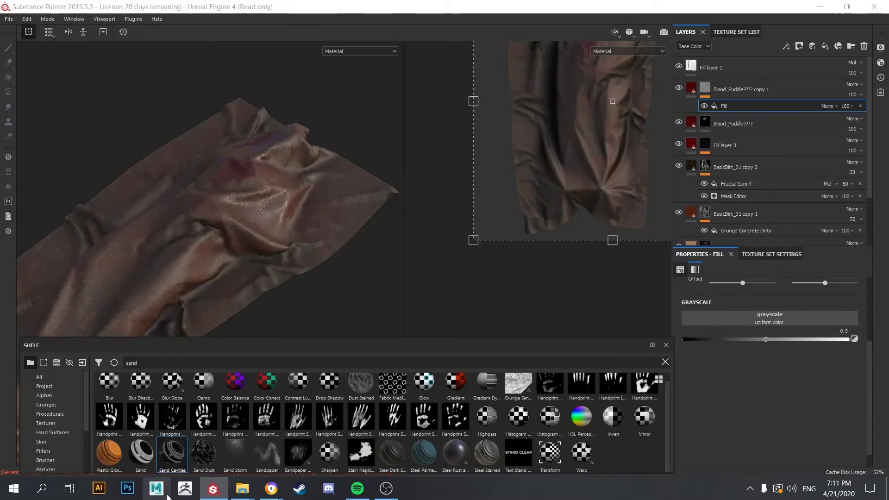
drag(140, 453, 576, 199)
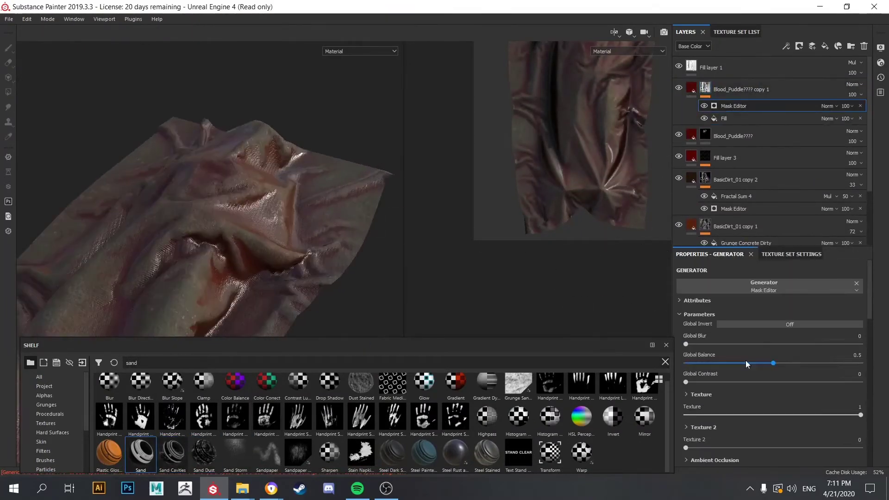
key(m)
Tune the Mask Editor: Global Balance 0.03, Texture 0, Texture 2 0.86, Blur 0.6.
mouse_move(772, 363)
mouse_down()
mouse_move(685, 363)
mouse_move(693, 344)
mouse_up()
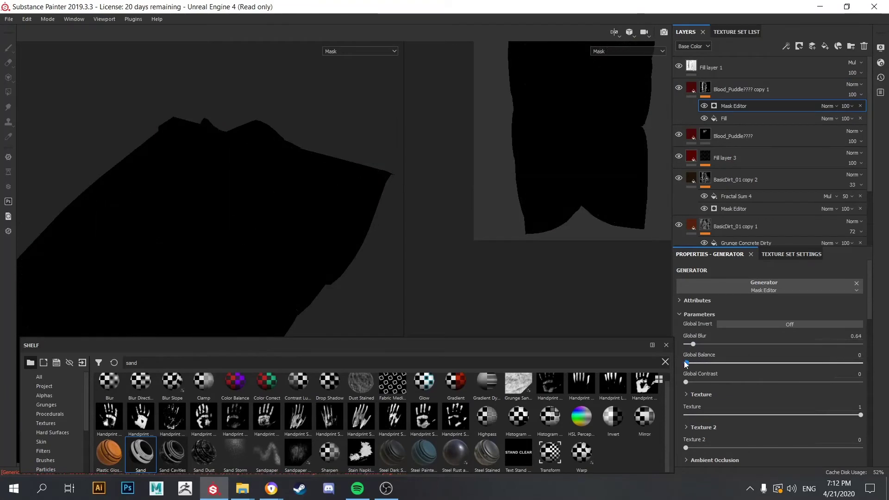
click(686, 415)
scroll(769, 380, down, 2)
mouse_move(686, 389)
mouse_down()
mouse_move(860, 389)
mouse_move(836, 369)
mouse_up()
scroll(680, 406, down, 1)
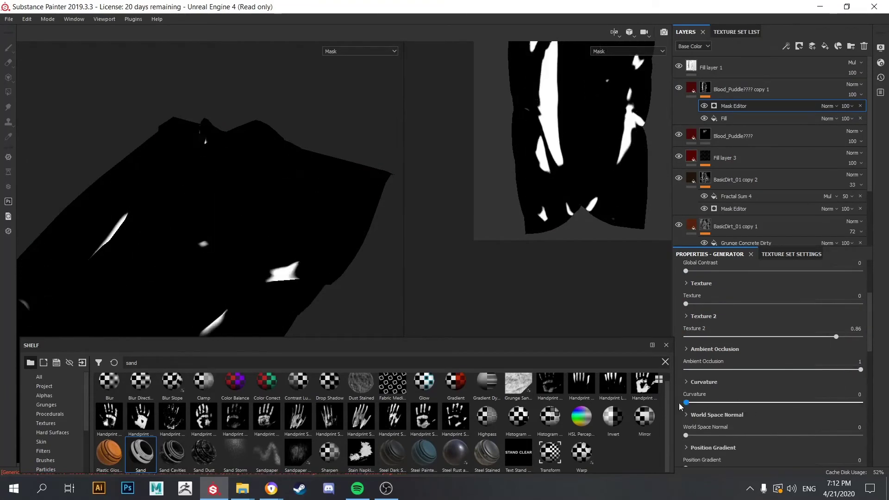
scroll(769, 370, down, 2)
scroll(664, 310, down, 1)
scroll(695, 352, up, 7)
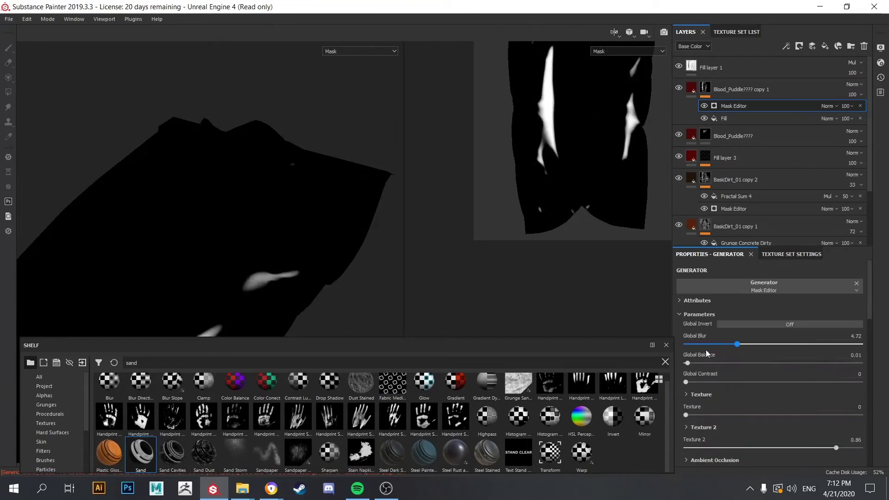
drag(706, 363, 692, 363)
Return to the material view, frontal on the cloth, with Blood_Puddle???? copy 1 selected.
key(m)
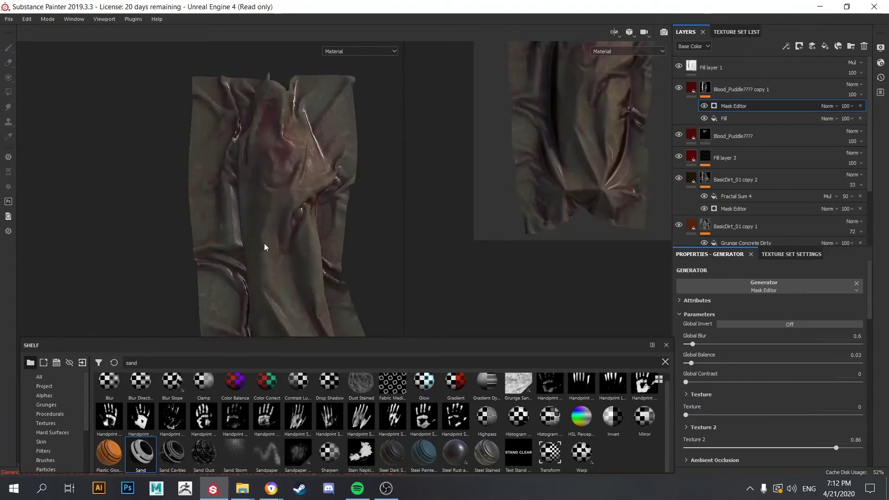
mouse_move(264, 243)
alt+mouse_down()
mouse_move(291, 216)
mouse_move(222, 204)
alt+mouse_up()
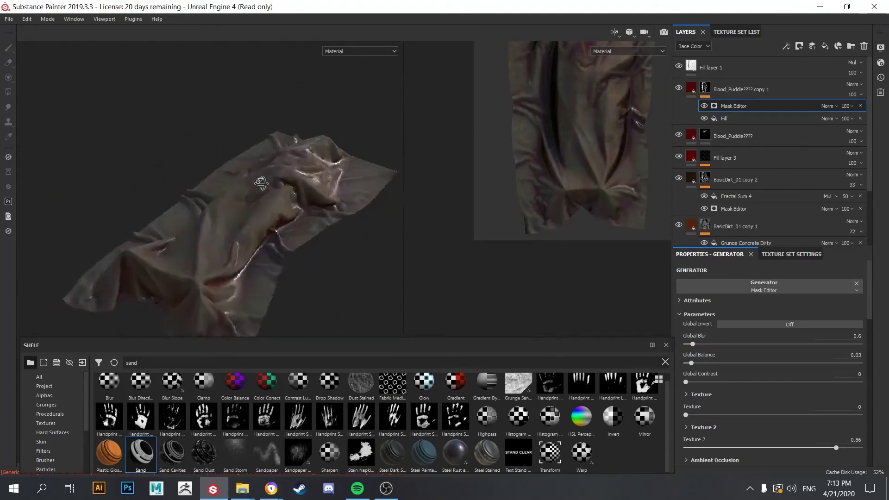
click(741, 89)
scroll(157, 199, up, 5)
scroll(157, 199, up, 5)
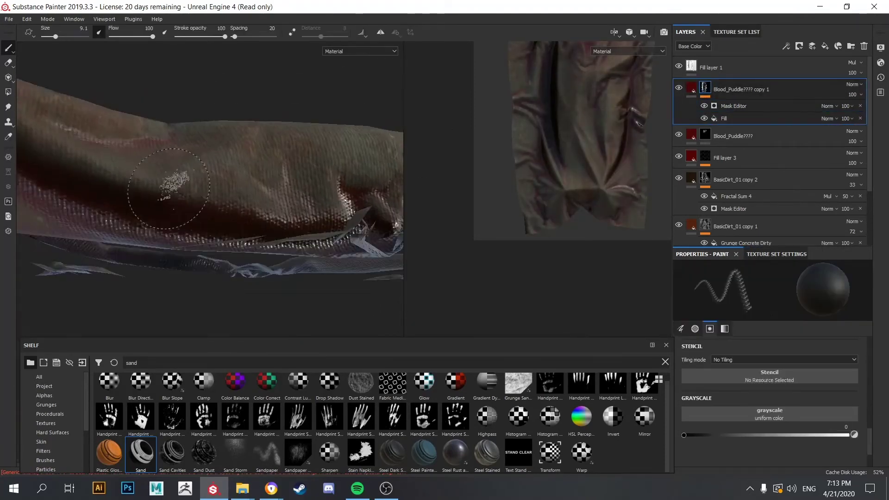
Add a paint effect to Blood_Puddle???? copy 1's mask and brush streaks along the cloth folds.
right_click(681, 87)
click(751, 288)
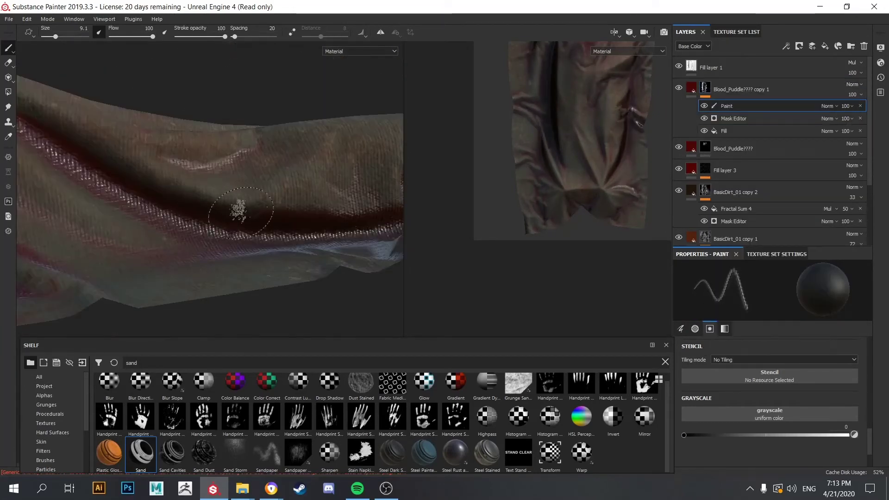
scroll(828, 399, down, 5)
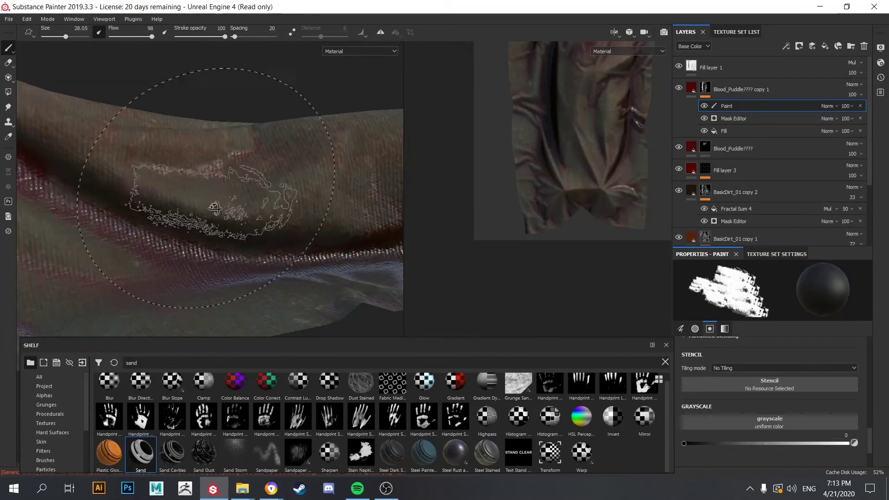
scroll(214, 207, down, 3)
scroll(274, 193, down, 3)
mouse_move(267, 167)
alt+mouse_down()
mouse_move(288, 209)
mouse_move(292, 244)
alt+mouse_up()
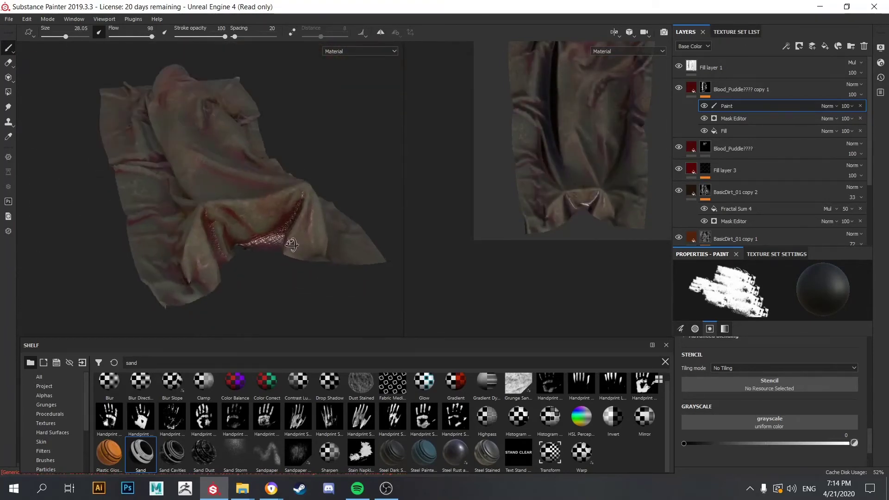
scroll(249, 195, up, 5)
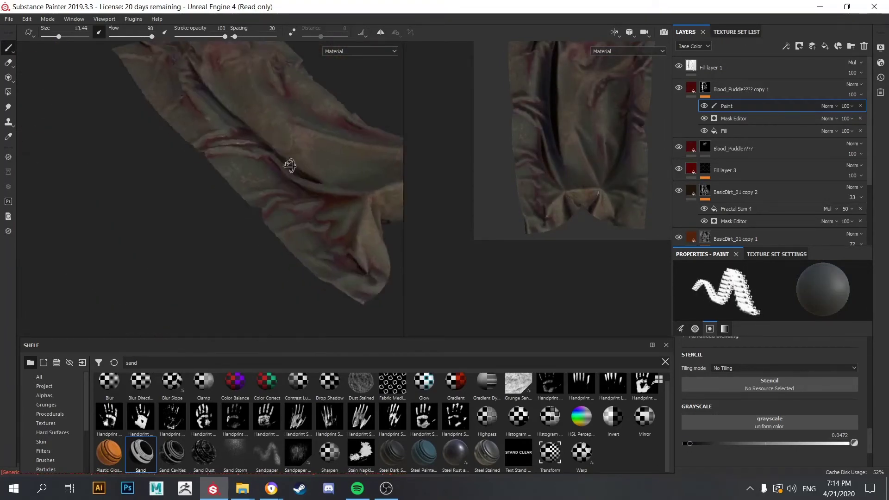
ctrl+right_drag(324, 198, 299, 198)
mouse_move(299, 199)
alt+mouse_down()
mouse_move(278, 168)
mouse_move(290, 224)
mouse_move(273, 212)
mouse_move(162, 220)
alt+mouse_up()
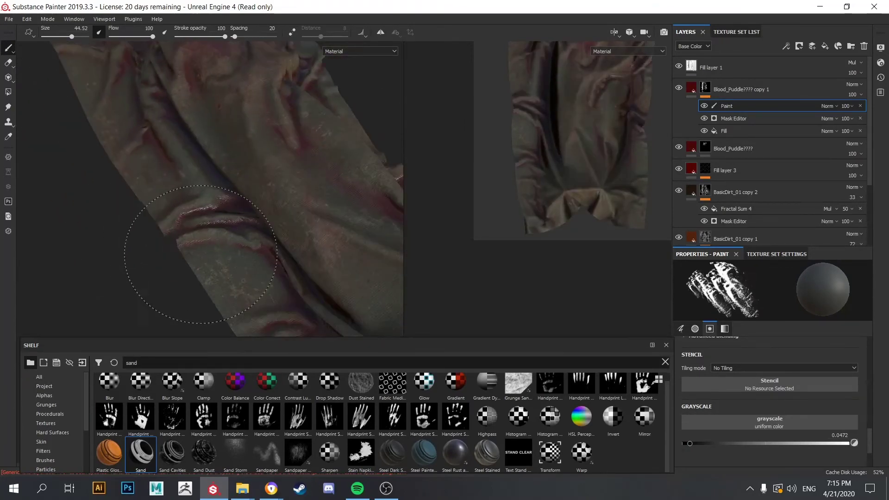
mouse_move(200, 254)
alt+mouse_down()
mouse_move(268, 206)
mouse_move(229, 207)
mouse_move(222, 123)
mouse_move(169, 159)
alt+mouse_up()
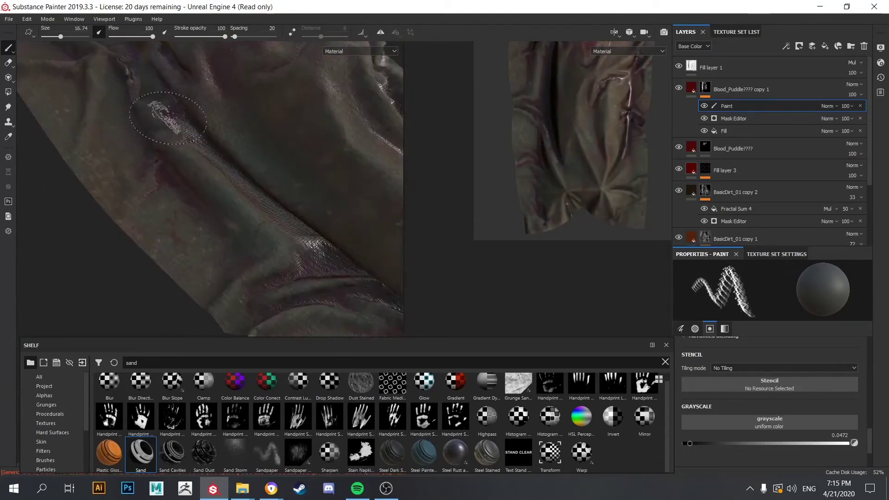
scroll(712, 233, down, 3)
With a smaller Brush Paper Heavy brush, paint roughness strokes along a cloth fold on Fabric Rough.
scroll(232, 185, up, 5)
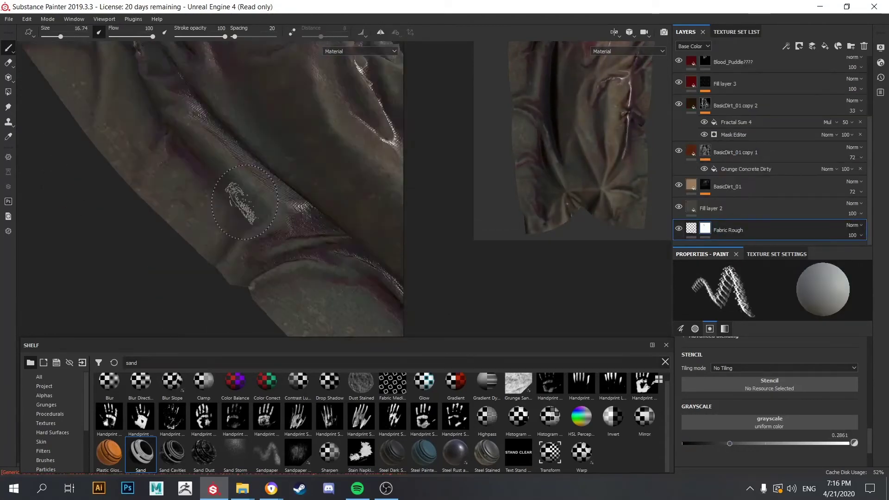
mouse_move(308, 130)
alt+mouse_down()
mouse_move(267, 163)
mouse_move(258, 232)
mouse_move(283, 201)
alt+mouse_up()
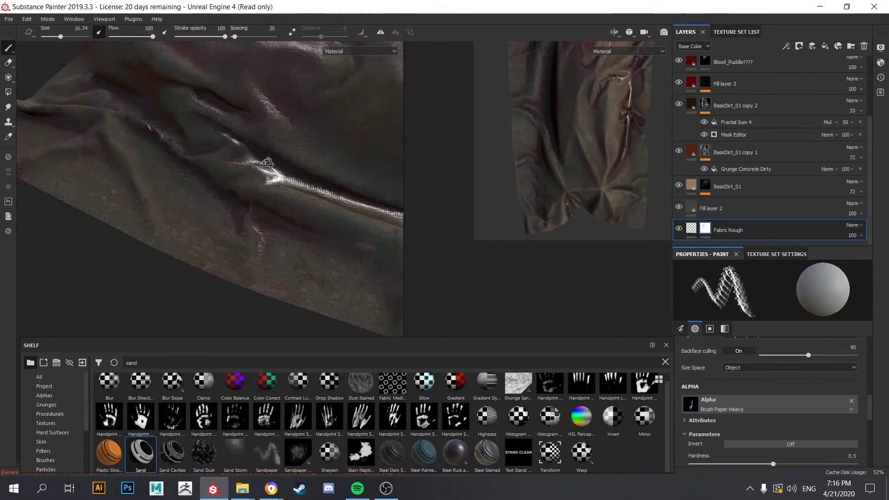
key(bracketleft)
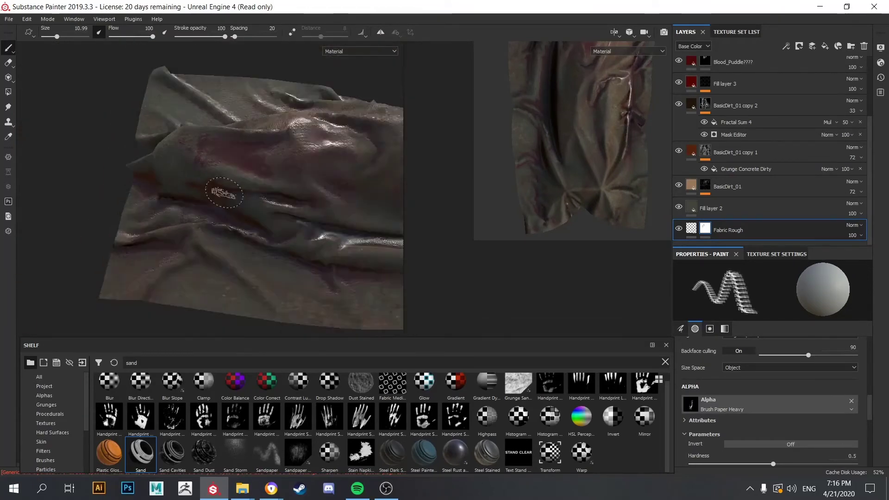
ctrl+right_drag(283, 200, 273, 208)
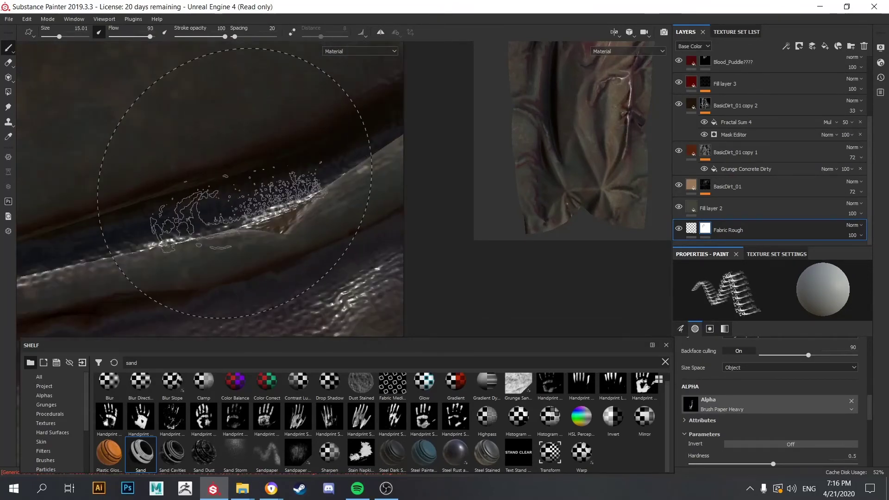
mouse_move(270, 179)
alt+mouse_down()
mouse_move(154, 214)
mouse_move(241, 261)
mouse_move(283, 165)
mouse_move(239, 194)
alt+mouse_up()
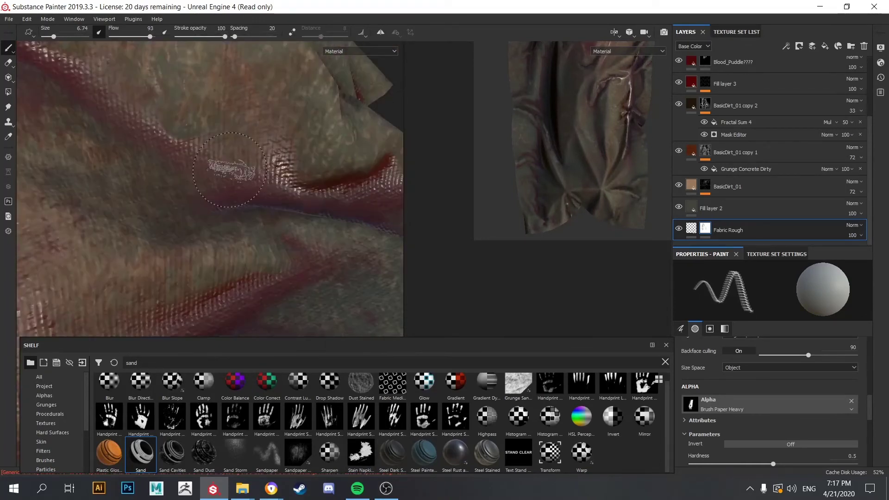
mouse_move(162, 143)
alt+mouse_down()
mouse_move(314, 199)
mouse_move(272, 257)
mouse_move(310, 279)
alt+mouse_up()
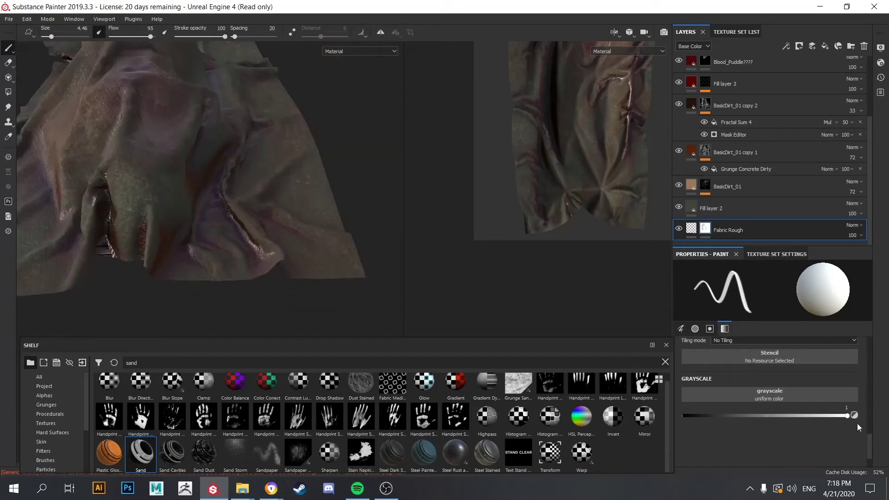
Set brush size about 4.7 and roughness near zero for glossy strokes on Fabric Rough.
drag(847, 416, 801, 415)
scroll(117, 200, up, 5)
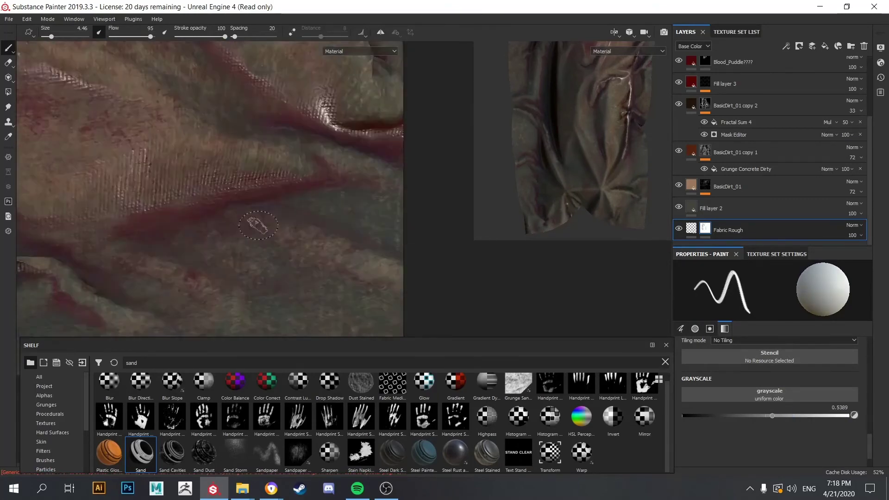
alt+drag(181, 200, 200, 121)
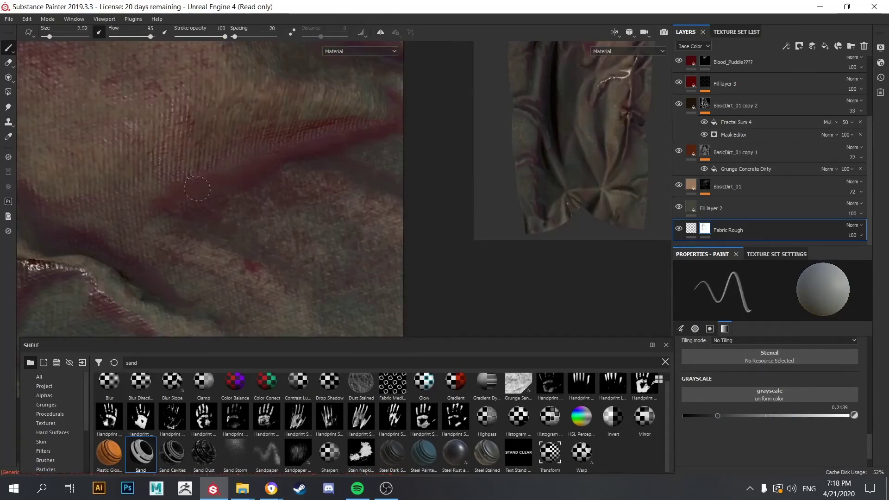
alt+drag(123, 171, 304, 190)
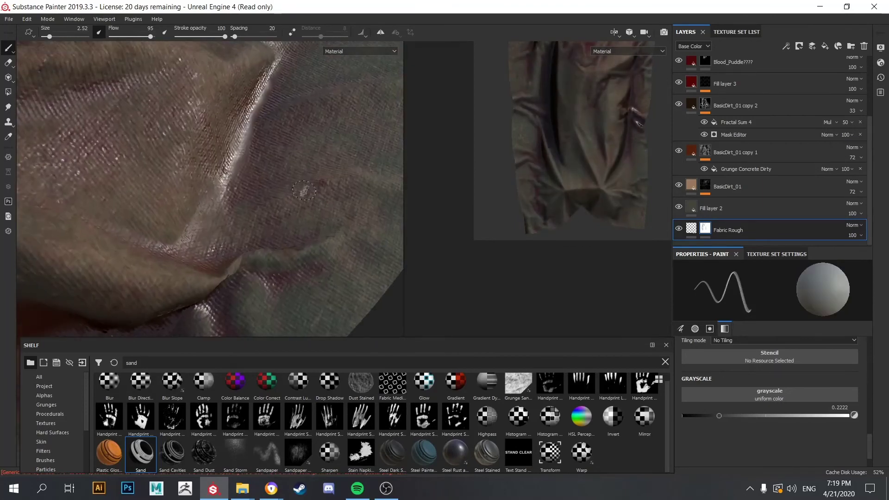
ctrl+right_drag(276, 201, 261, 201)
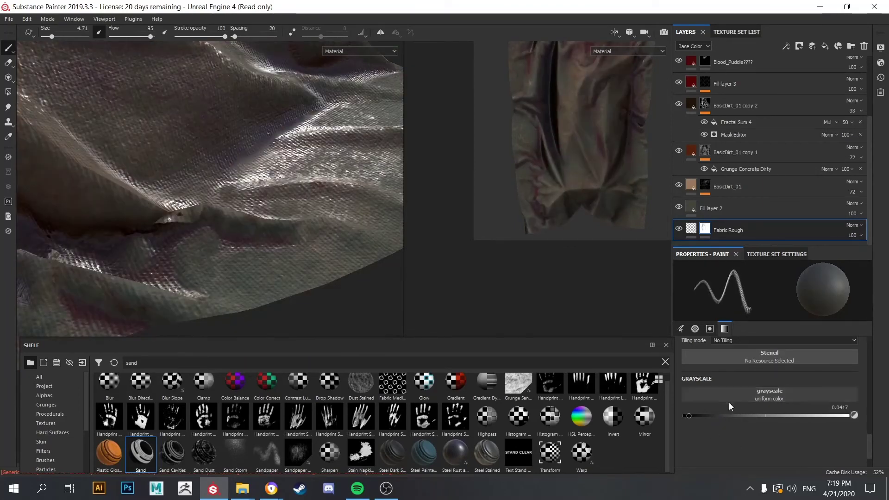
alt+drag(262, 201, 310, 262)
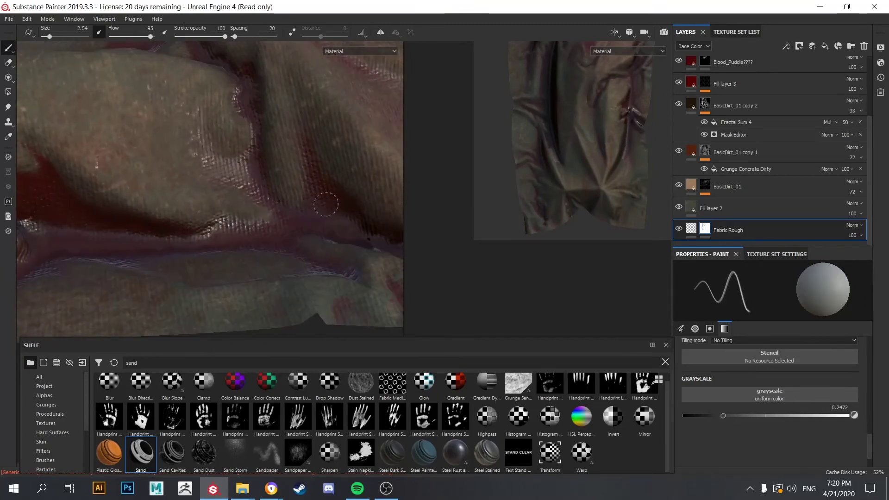
alt+drag(326, 204, 243, 140)
Paint glossy roughness along the bloody folds, working around the cloth from several angles.
alt+drag(320, 276, 306, 264)
scroll(305, 264, up, 3)
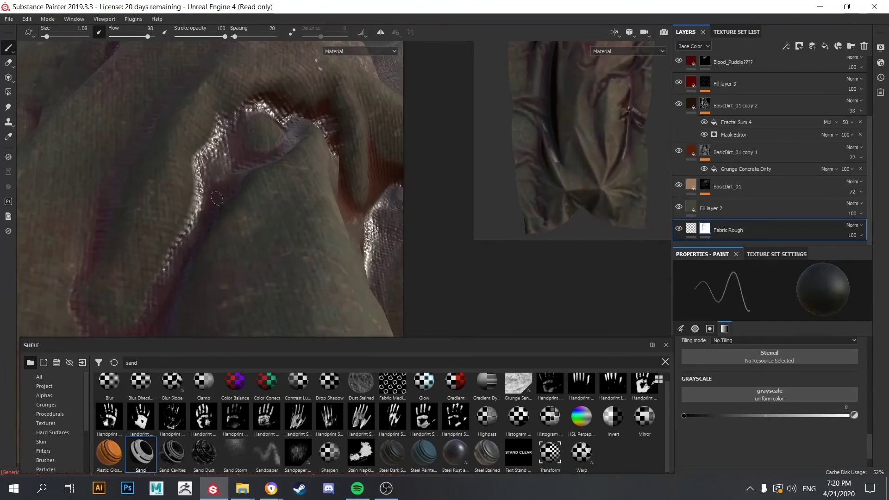
scroll(182, 255, down, 5)
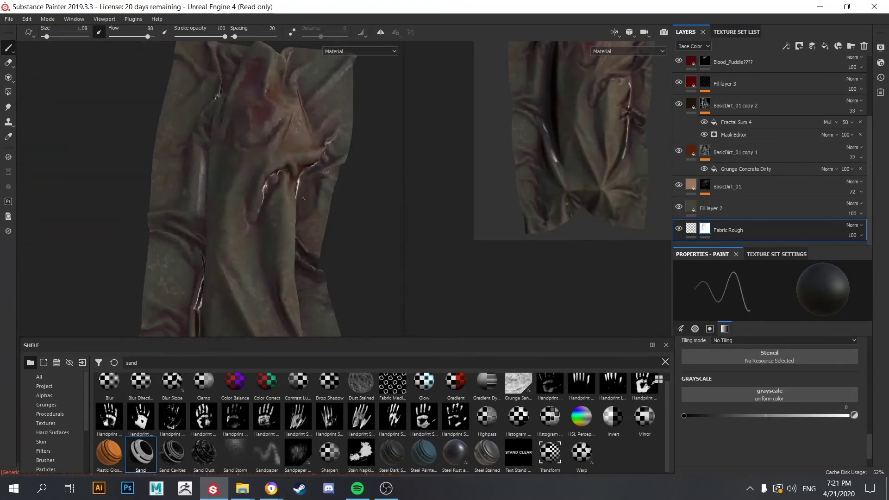
scroll(223, 126, down, 5)
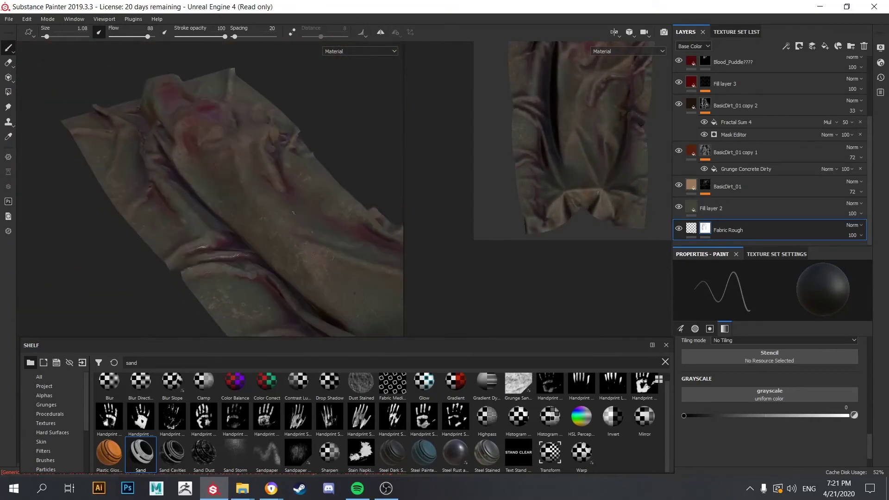
alt+drag(294, 212, 290, 292)
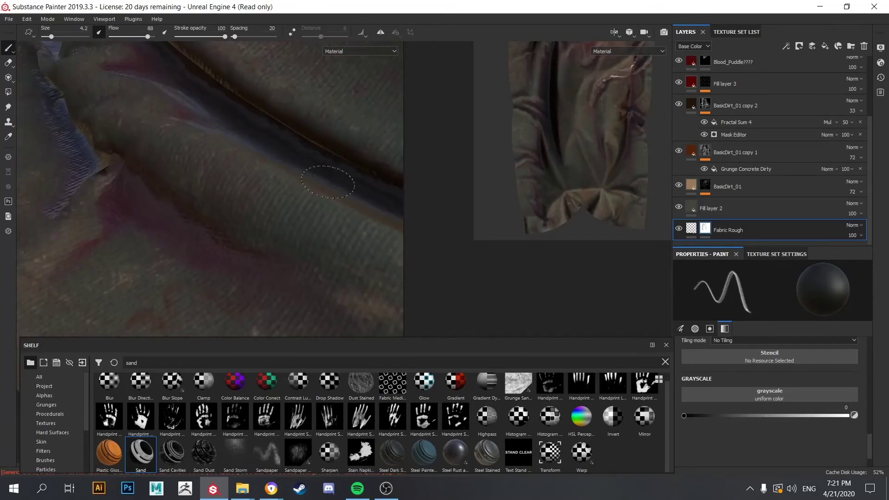
alt+drag(226, 173, 282, 212)
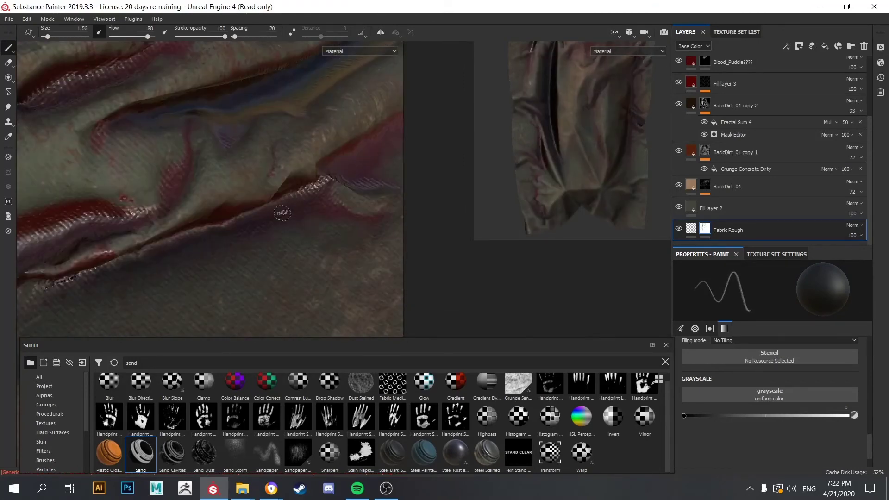
scroll(213, 214, down, 3)
scroll(239, 165, down, 3)
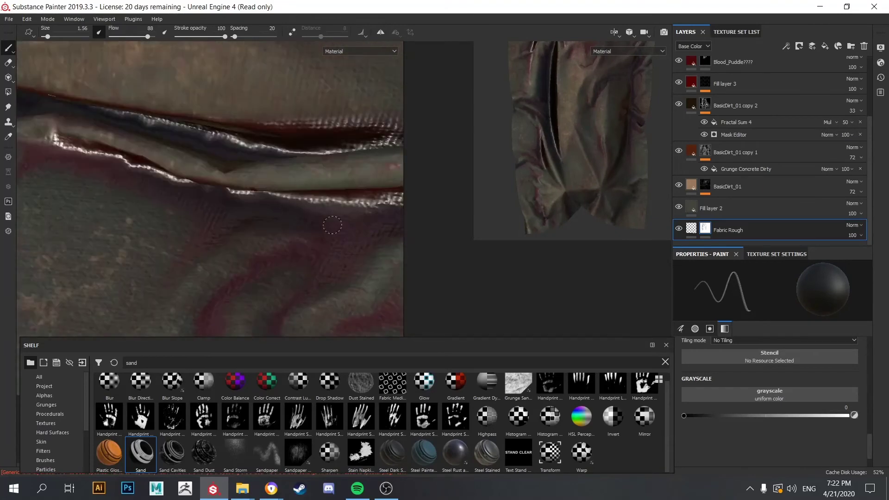
alt+drag(182, 135, 218, 158)
alt+drag(254, 110, 249, 174)
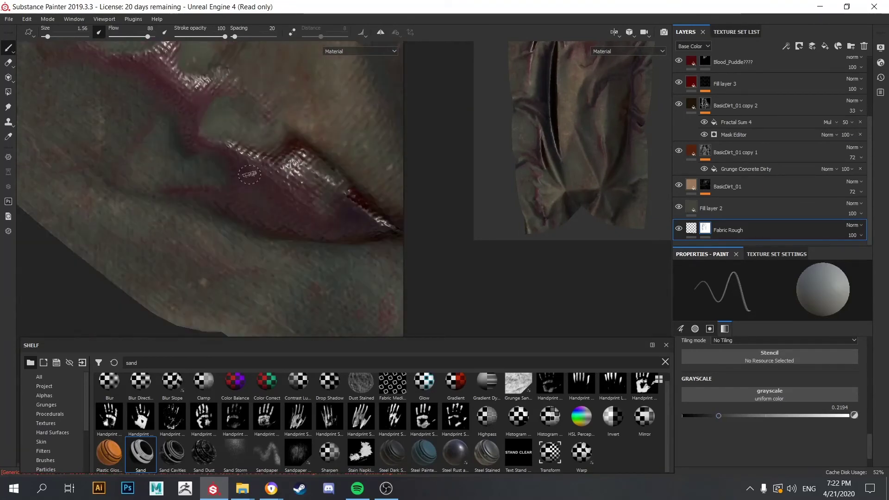
alt+drag(199, 145, 151, 128)
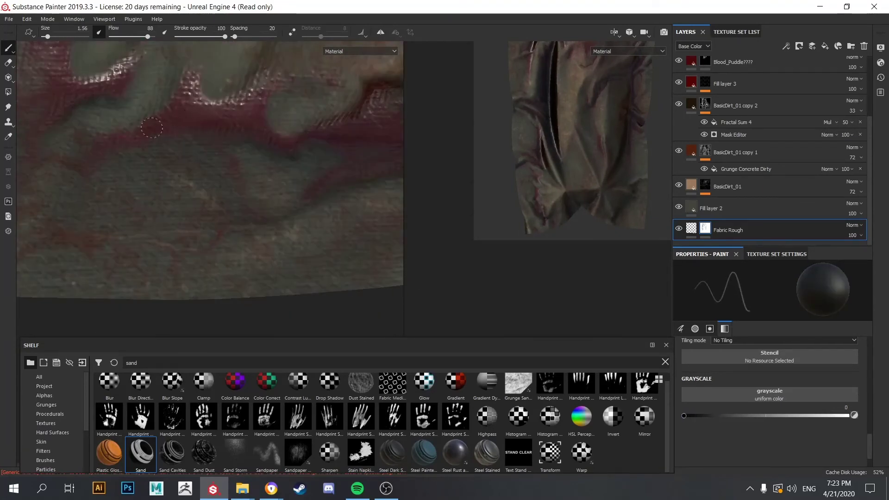
mouse_move(309, 137)
alt+mouse_down()
mouse_move(171, 184)
mouse_move(183, 217)
mouse_move(255, 241)
mouse_move(200, 228)
mouse_move(237, 199)
mouse_move(254, 229)
mouse_move(292, 204)
mouse_move(218, 258)
mouse_move(241, 232)
alt+mouse_up()
scroll(241, 231, down, 10)
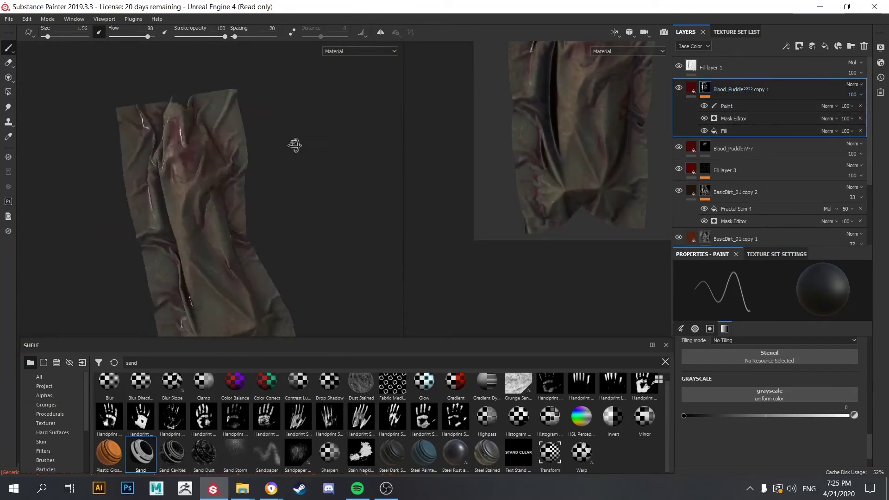
Target the paint effect in Blood_Puddle???? copy 1 and frame the bloody fold.
alt+drag(295, 145, 326, 146)
alt+drag(273, 177, 283, 143)
scroll(284, 142, up, 3)
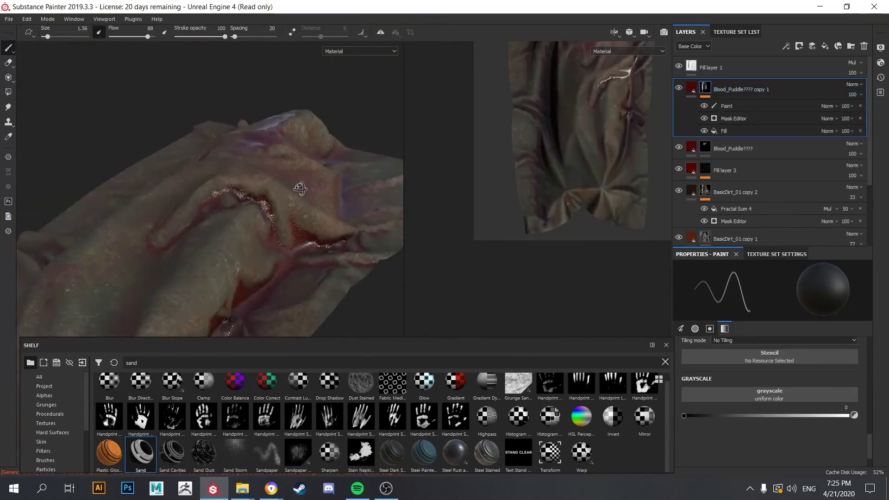
scroll(209, 144, up, 3)
scroll(152, 147, up, 2)
drag(152, 146, 120, 144)
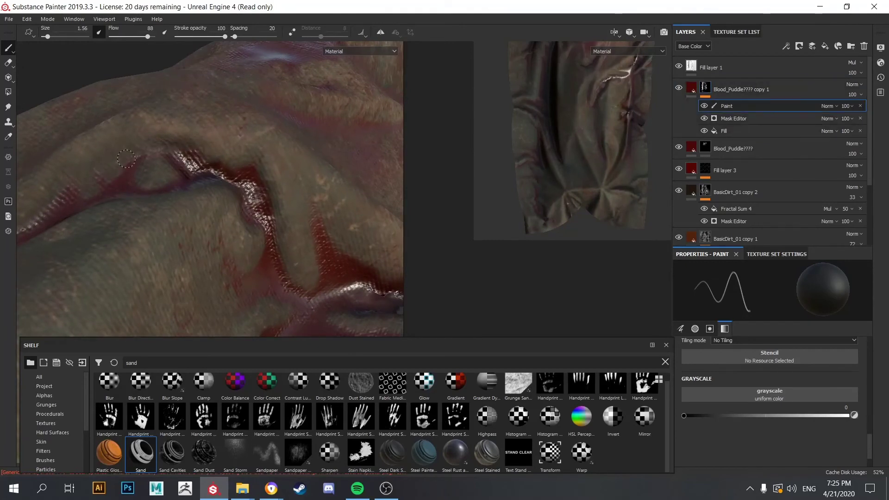
mouse_move(213, 164)
alt+mouse_down()
mouse_move(191, 120)
mouse_move(213, 119)
mouse_move(256, 191)
alt+mouse_up()
scroll(213, 119, down, 5)
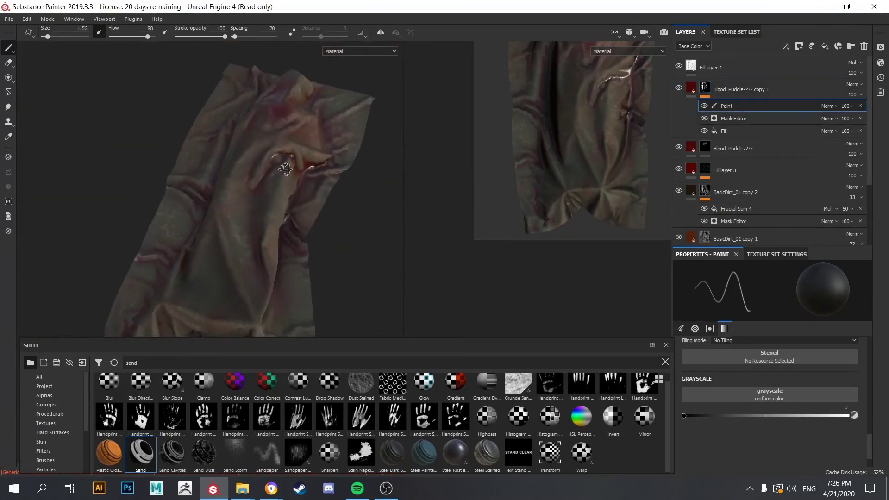
scroll(256, 191, up, 5)
Pick a grainy splotch alpha for the brush from the alpha picker.
click(695, 366)
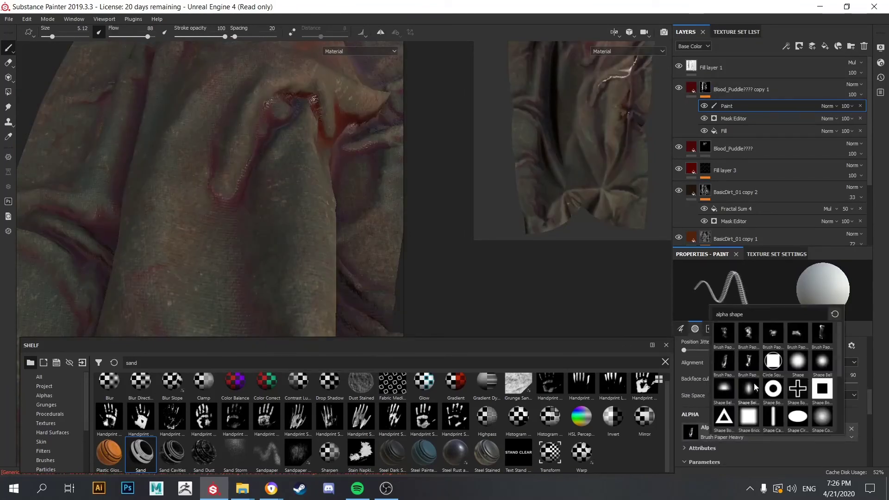
click(771, 407)
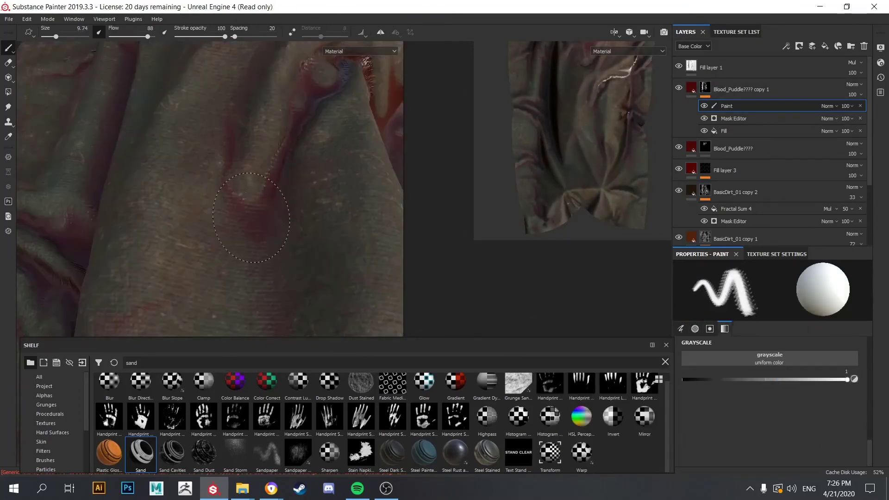
scroll(307, 237, down, 5)
scroll(306, 236, up, 5)
scroll(741, 194, down, 3)
Select the Fabric Rough layer and pull back to view the whole cloth.
click(710, 234)
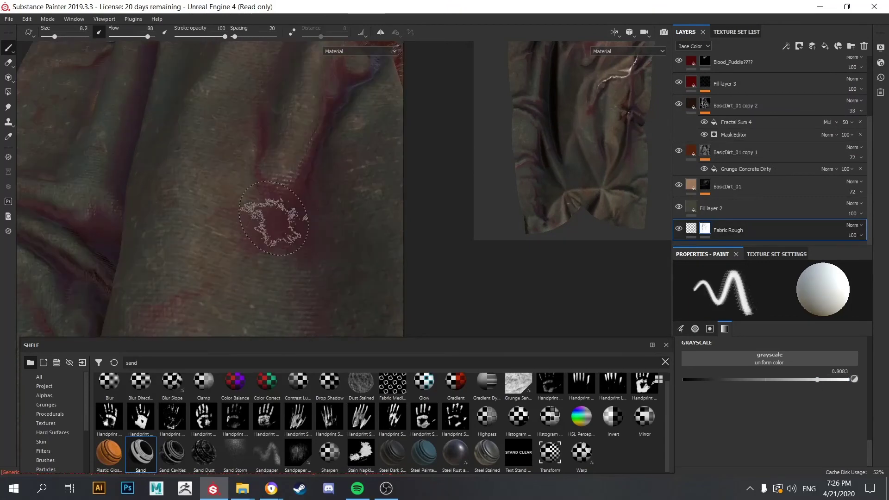
mouse_move(289, 231)
alt+mouse_down()
mouse_move(294, 215)
mouse_move(295, 244)
alt+mouse_up()
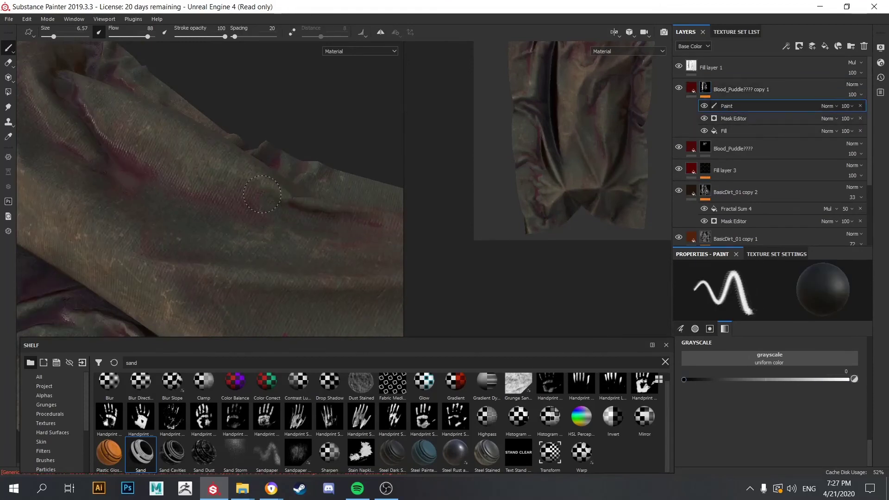
scroll(262, 194, down, 5)
mouse_move(262, 194)
alt+mouse_down()
mouse_move(345, 285)
mouse_move(269, 229)
mouse_move(242, 333)
alt+mouse_up()
scroll(346, 284, up, 5)
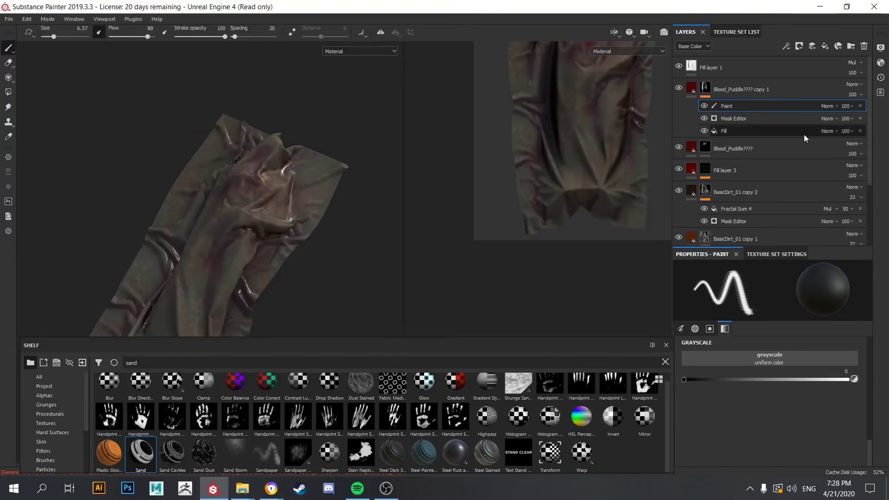
Rename the copied group Blood_bottom_puddles and place Blood_top_puddle above it.
double_click(791, 102)
text(B)
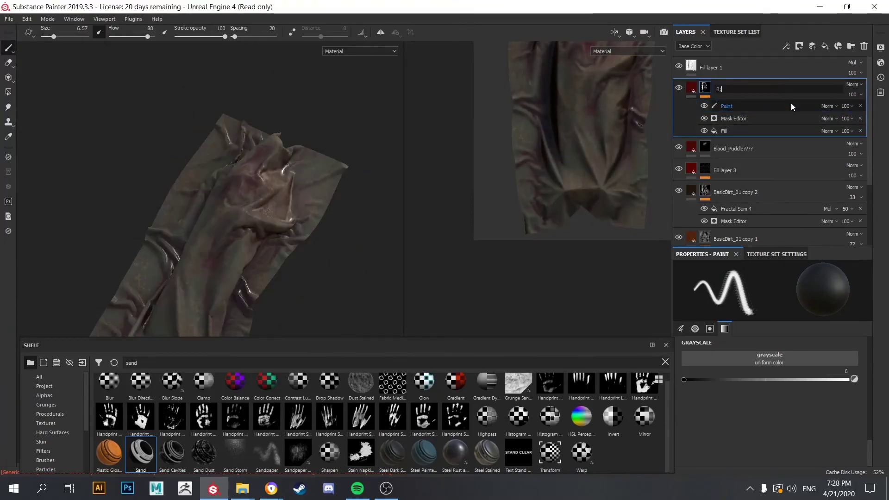
text(lood_bottom_puddles)
key(Return)
drag(763, 157, 726, 107)
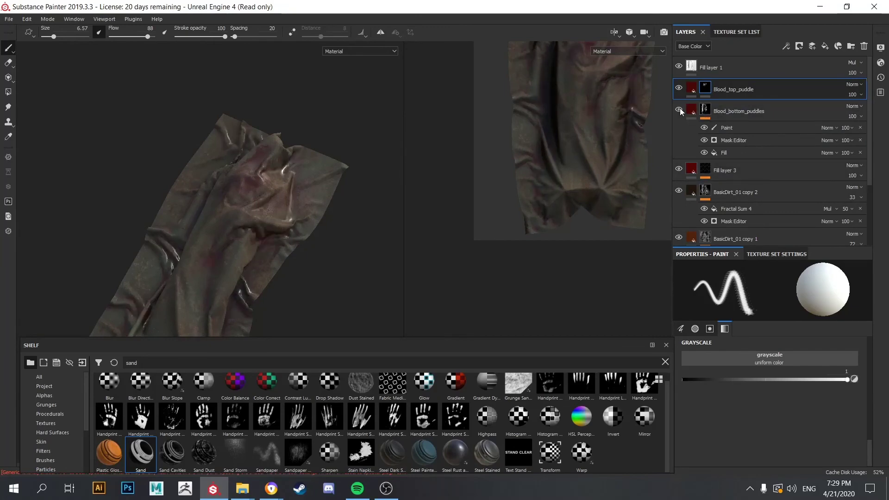
Paint splotchy blood into Blood_bottom_puddles' paint effect with a brush around 12.7.
click(757, 112)
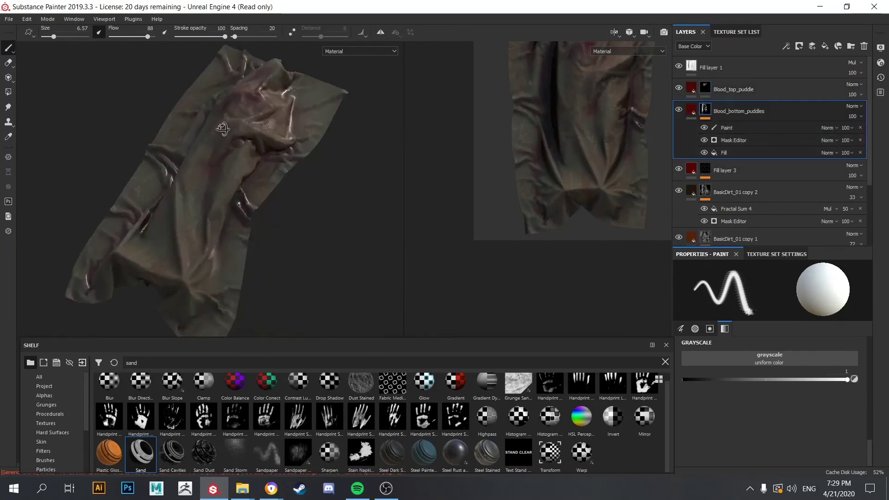
click(728, 127)
ctrl+right_drag(269, 231, 312, 231)
mouse_move(311, 231)
alt+mouse_down()
mouse_move(347, 199)
mouse_move(363, 278)
mouse_move(299, 315)
mouse_move(266, 253)
alt+mouse_up()
ctrl+right_drag(266, 253, 231, 253)
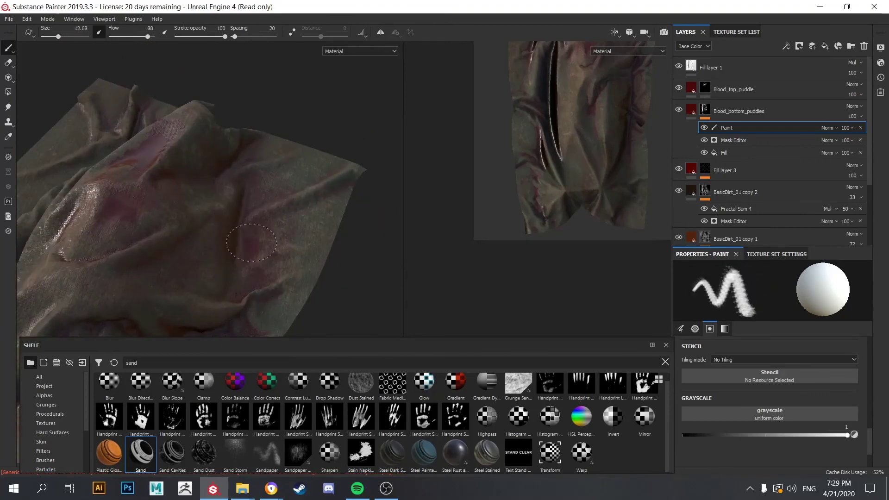
alt+drag(231, 253, 291, 182)
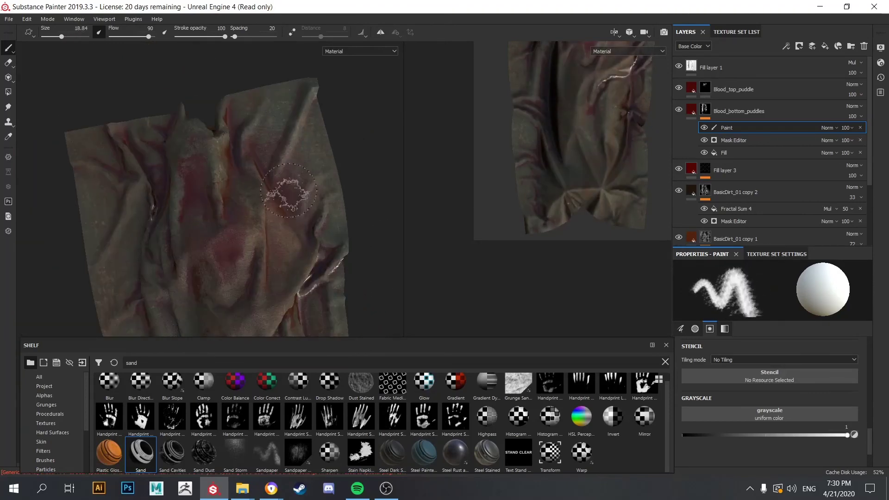
mouse_move(261, 146)
alt+mouse_down()
mouse_move(331, 162)
mouse_move(301, 199)
mouse_move(315, 236)
alt+mouse_up()
mouse_move(315, 236)
alt+right_down()
mouse_move(318, 258)
mouse_move(246, 222)
alt+right_up()
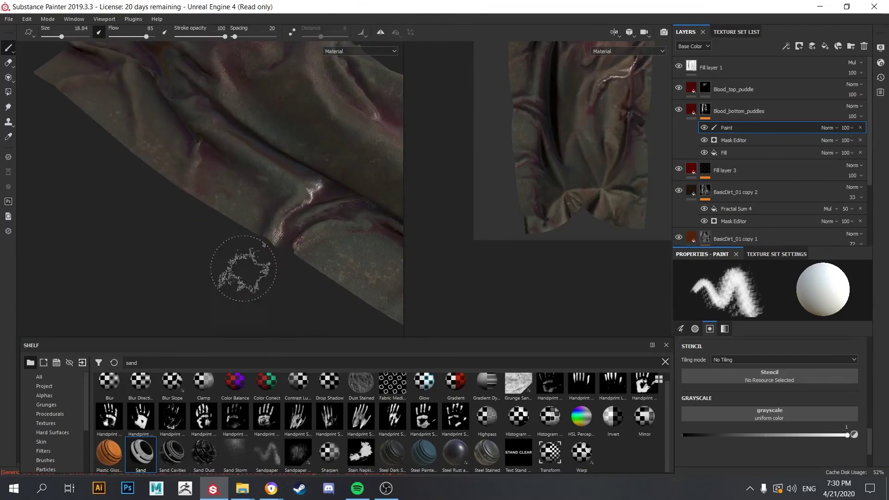
Select the Fabric Rough layer and orbit to the cloth's lower corner for roughness touch-ups.
scroll(745, 207, down, 4)
click(728, 230)
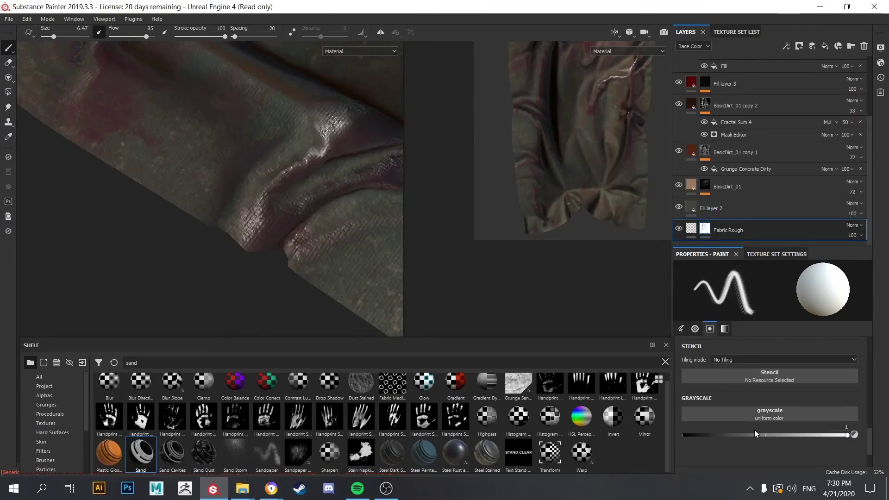
scroll(212, 282, down, 5)
scroll(179, 228, down, 3)
scroll(178, 229, down, 2)
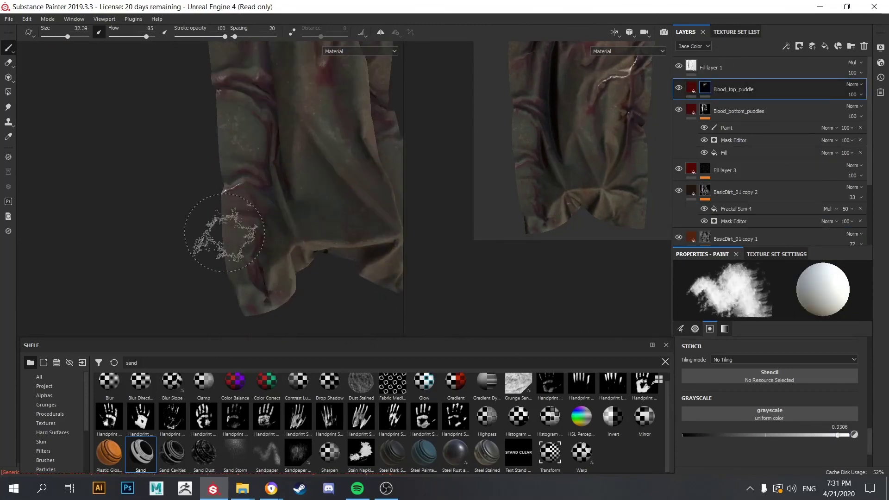
alt+drag(224, 233, 285, 312)
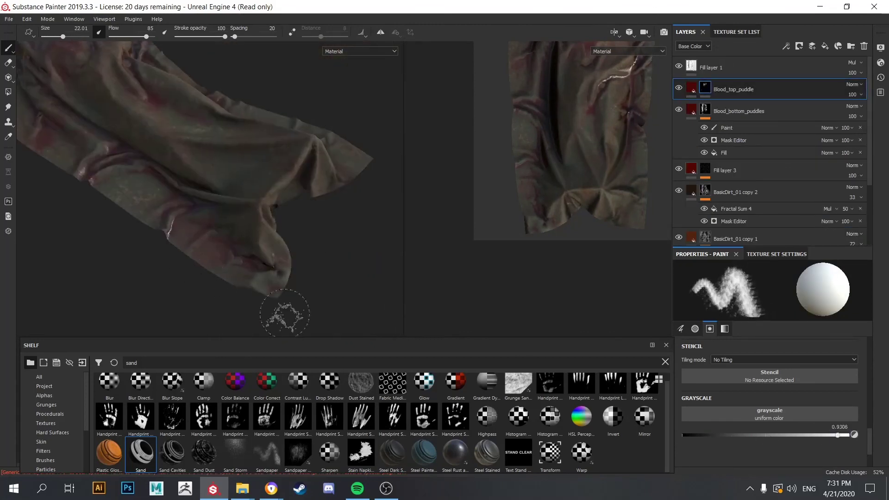